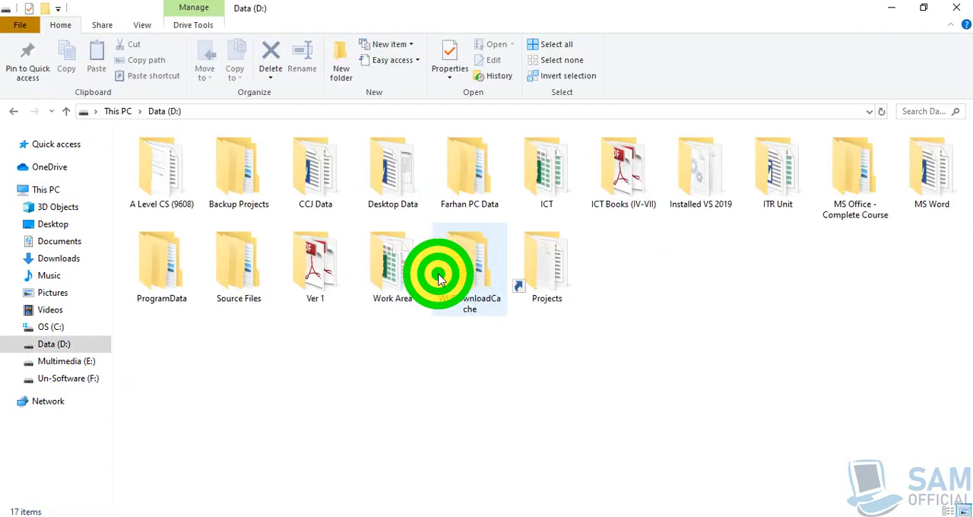
- Open the document Table 2.docx from the MS Word folder on the Data (D:) drive
double_click(931, 187)
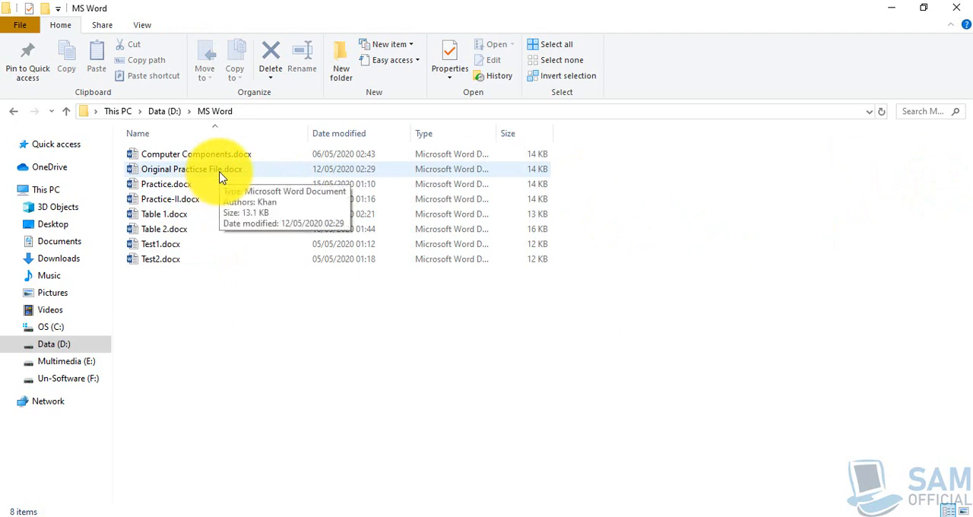
left_click(183, 237)
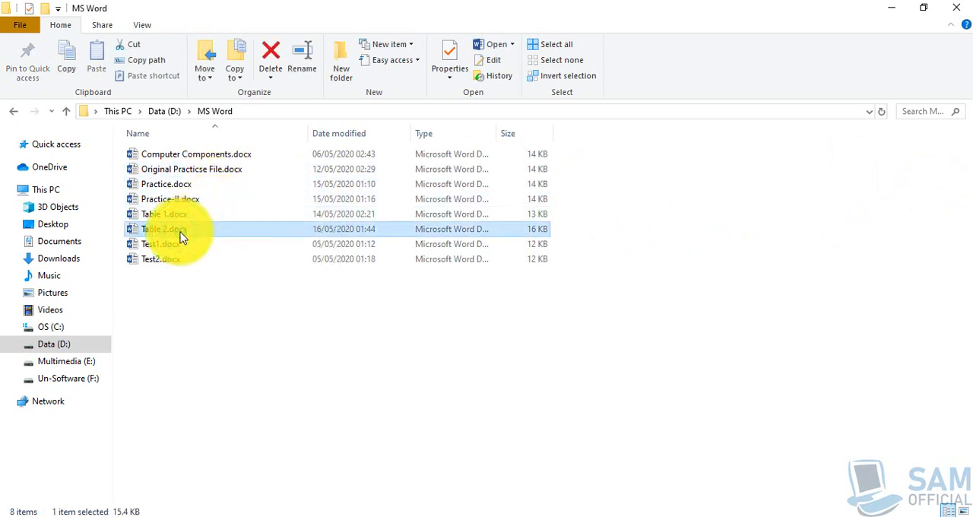
double_click(183, 237)
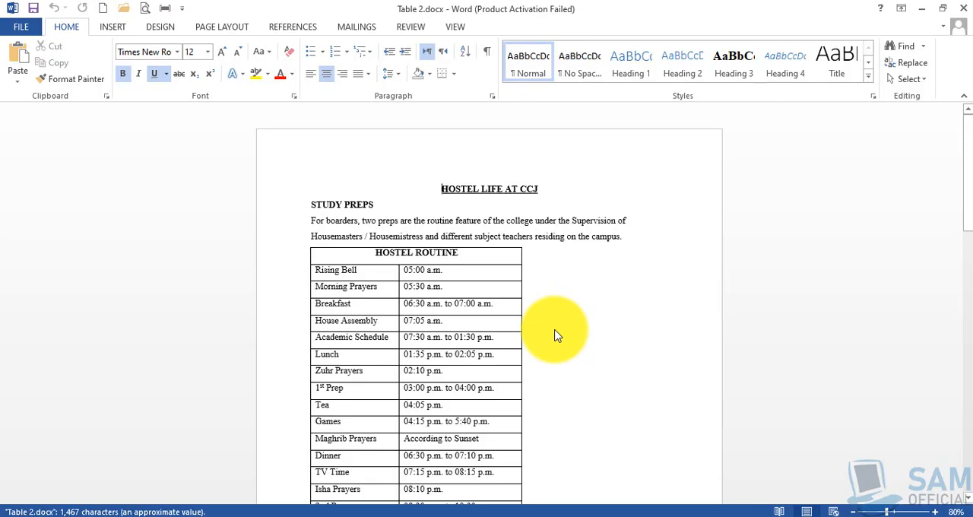
- Close the MS Word folder window and bring the Table 2.docx document back to the front
left_click(921, 9)
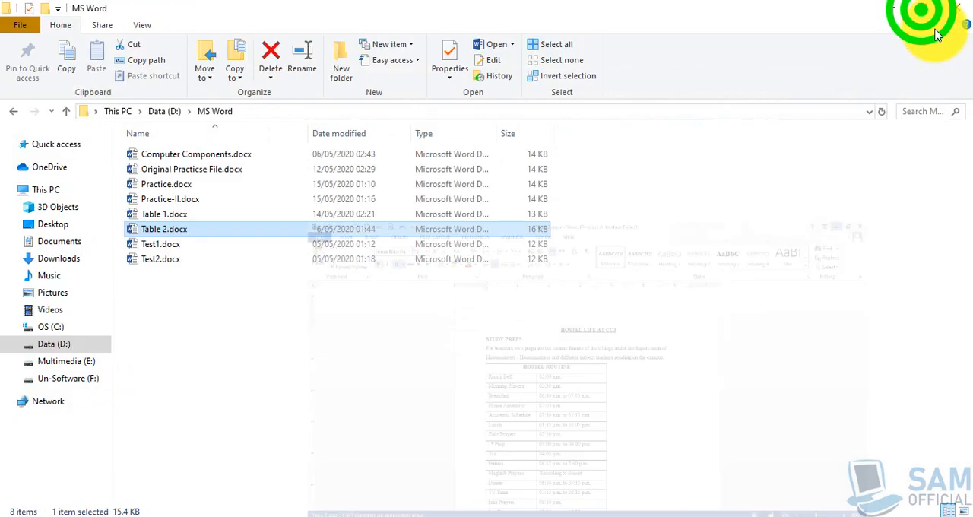
left_click(956, 12)
left_click(712, 511)
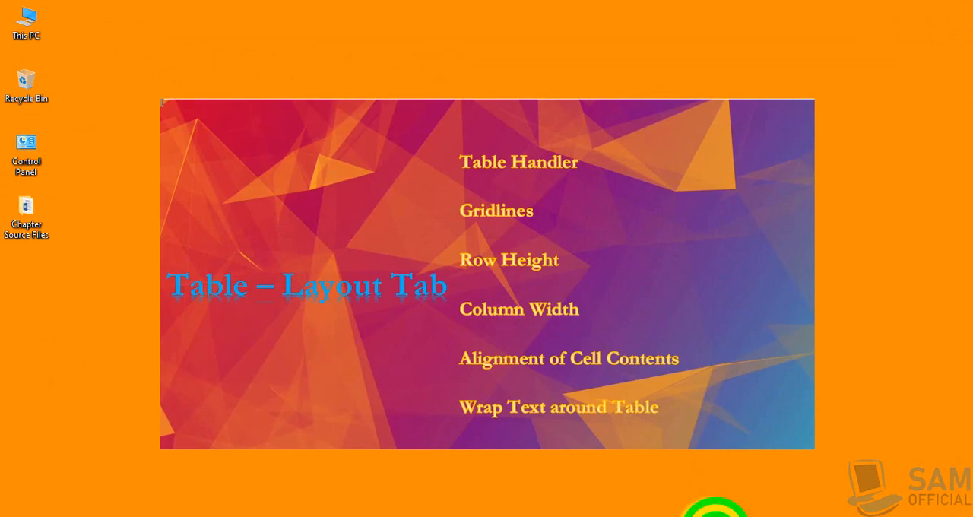
left_click(622, 408)
left_click(713, 510)
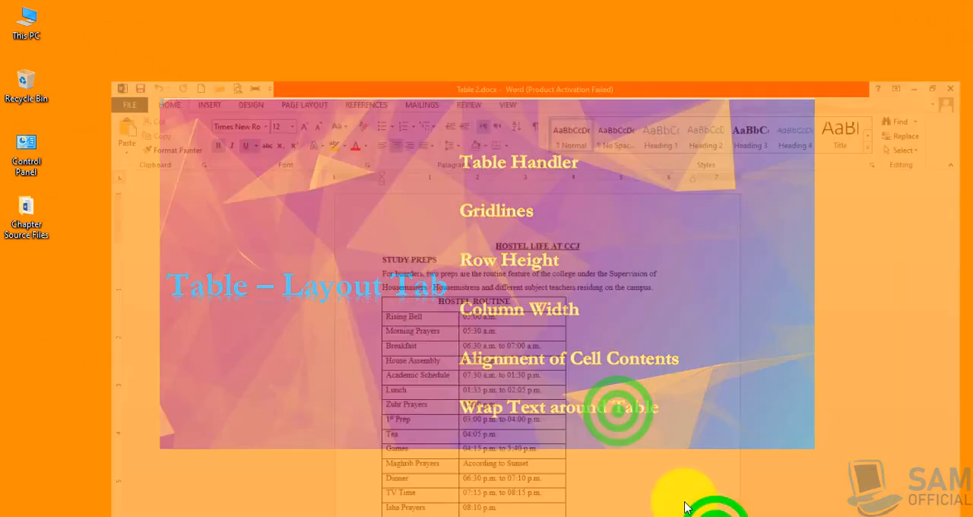
- Select the entire Hostel Routine table using its table handle
scroll(582, 344, "up", 5)
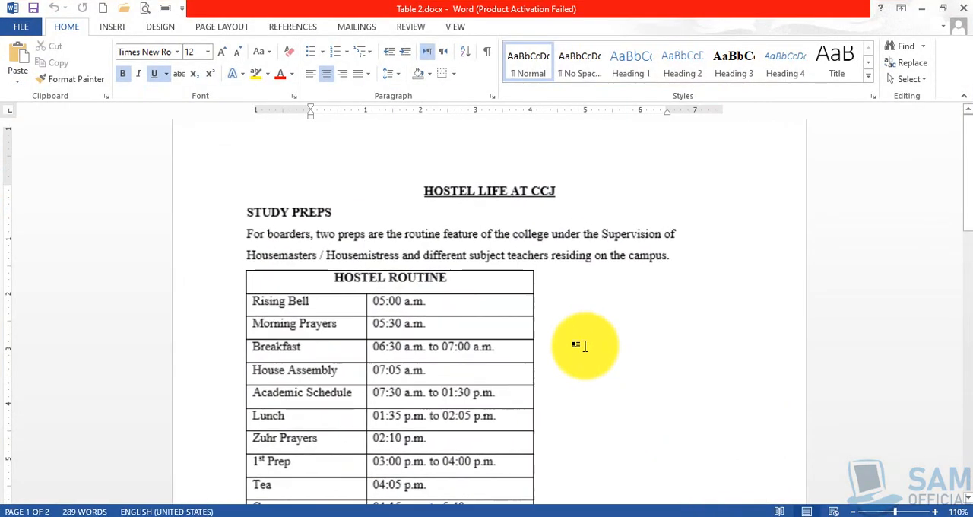
scroll(582, 344, "up", 1)
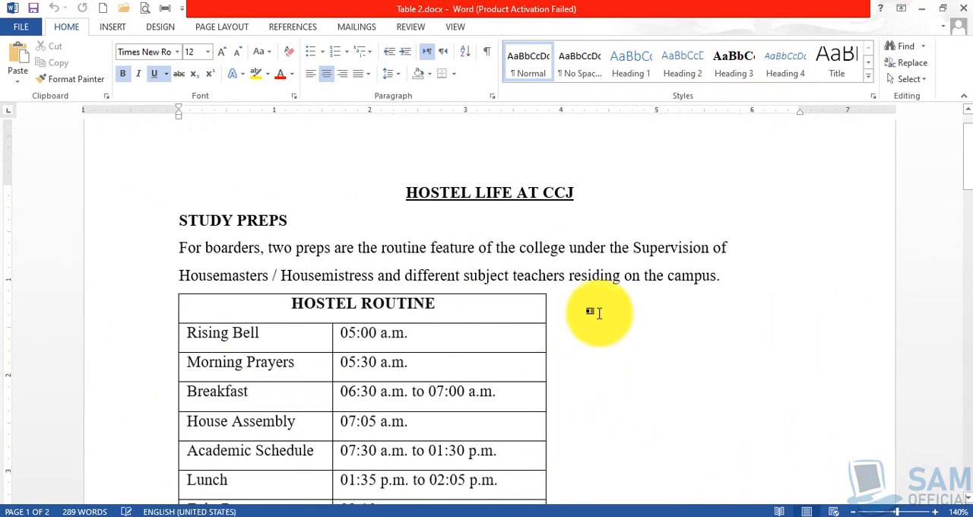
scroll(598, 307, "down", 1)
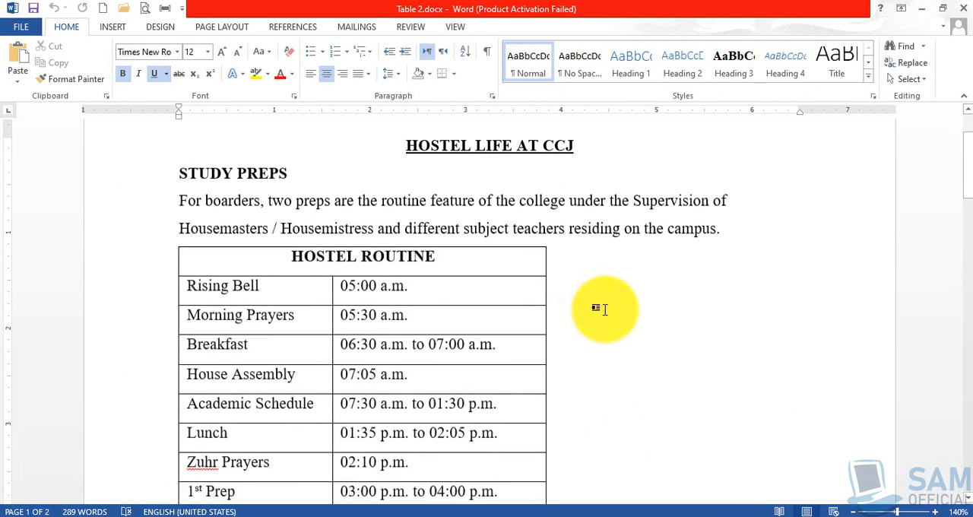
scroll(604, 309, "down", 2)
scroll(604, 309, "up", 2)
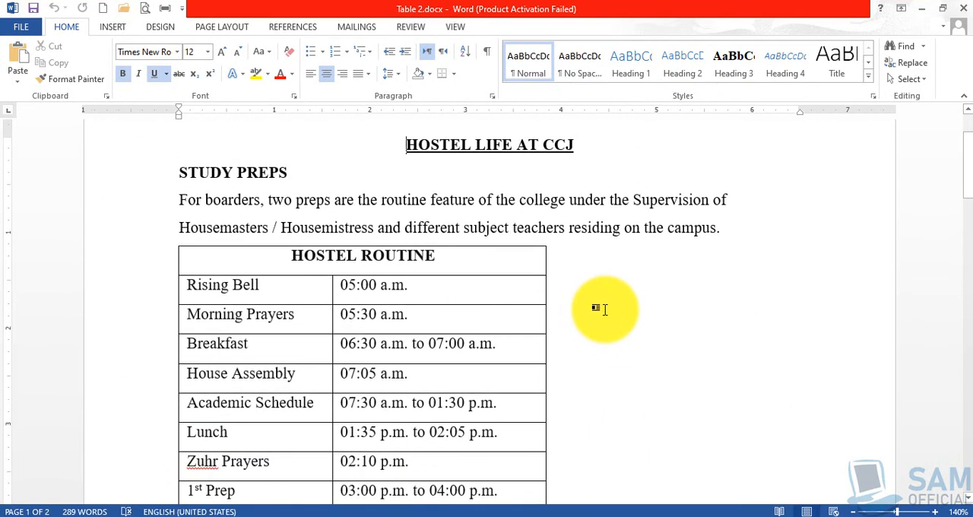
left_click(253, 262)
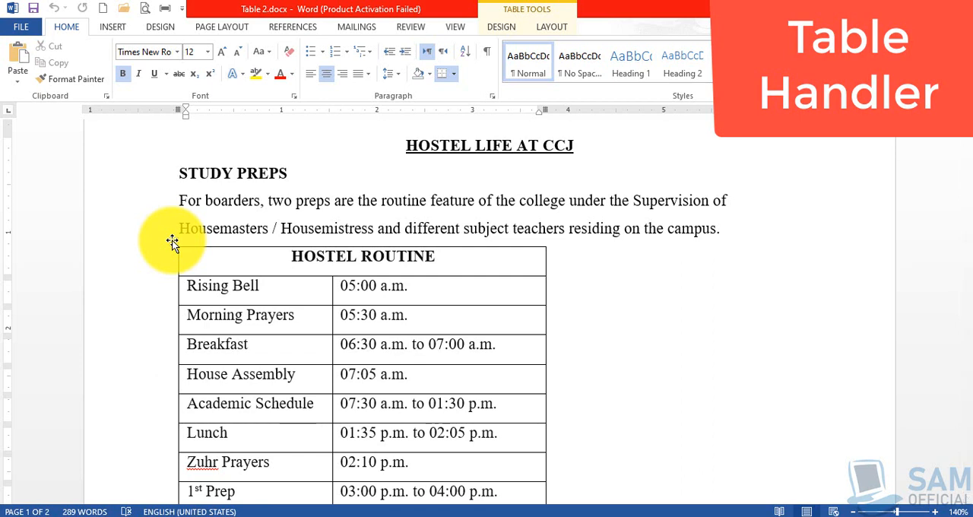
left_click(243, 265)
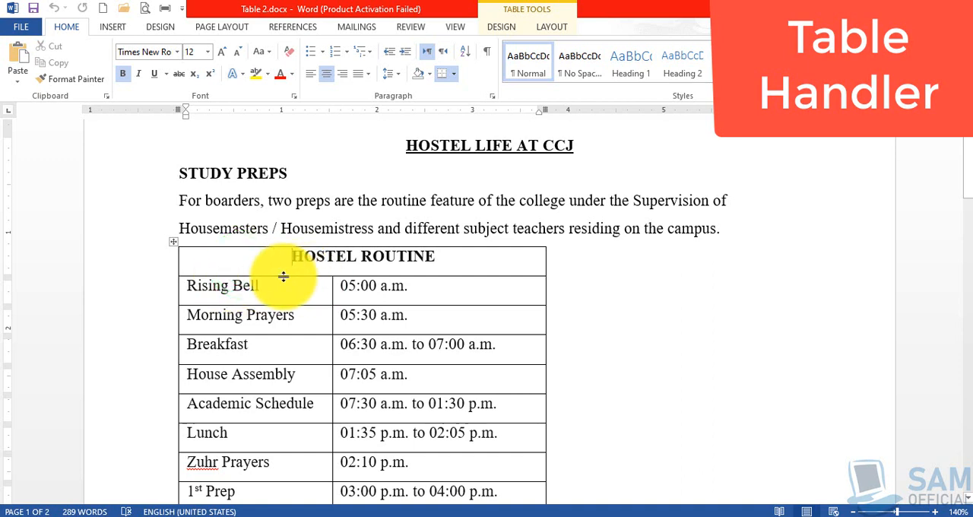
left_click(172, 244)
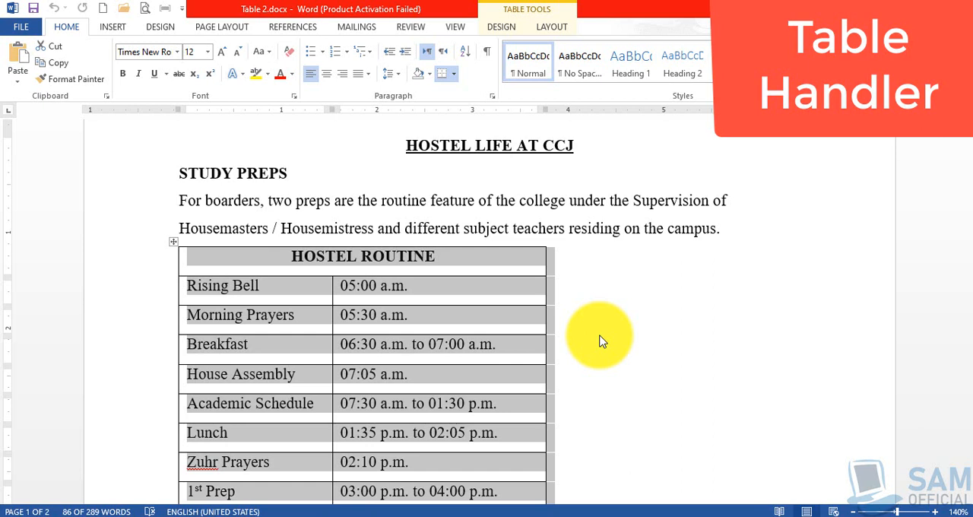
- Select all cells of the Hostel Routine table, centre their text, and left-align it again
left_click(277, 262)
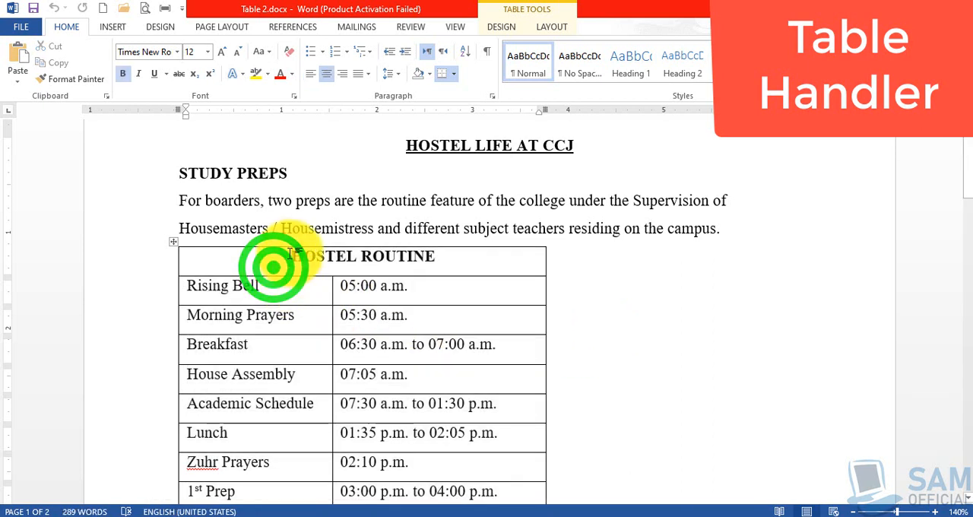
left_click_drag(293, 256, 472, 436)
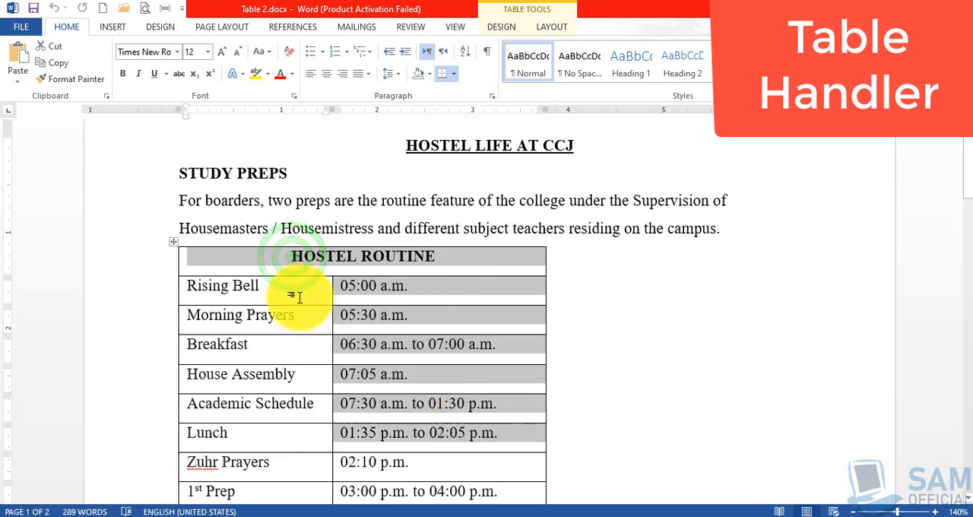
left_click(272, 259)
left_click_drag(273, 262, 419, 423)
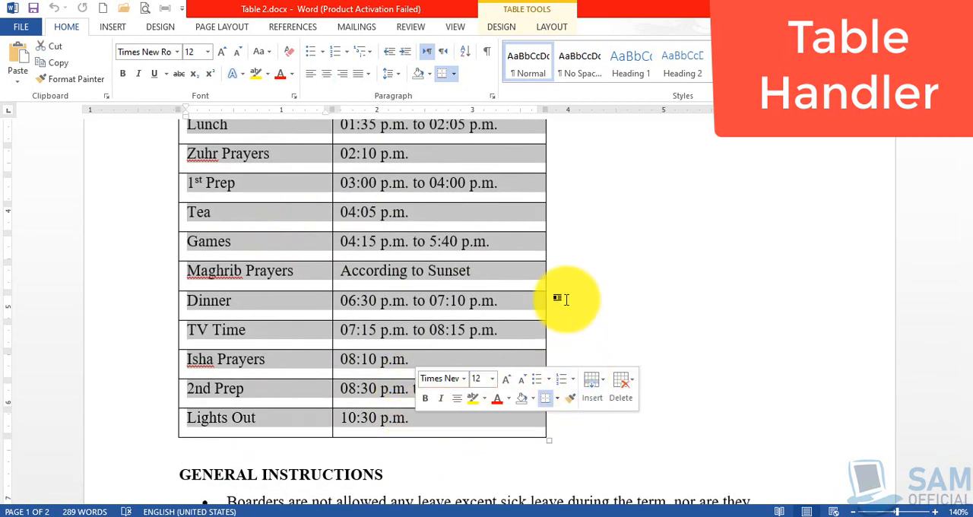
scroll(523, 310, "up", 2)
scroll(523, 309, "up", 6)
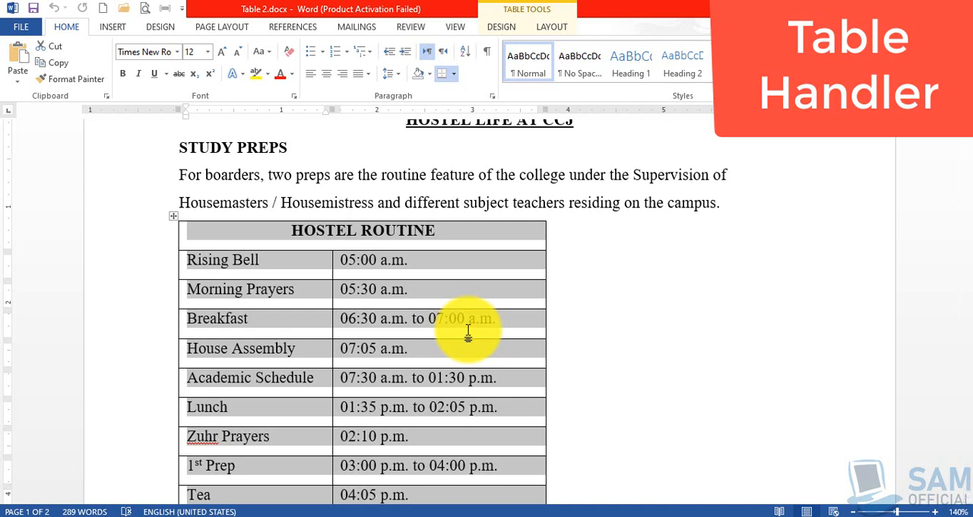
key("ctrl+e")
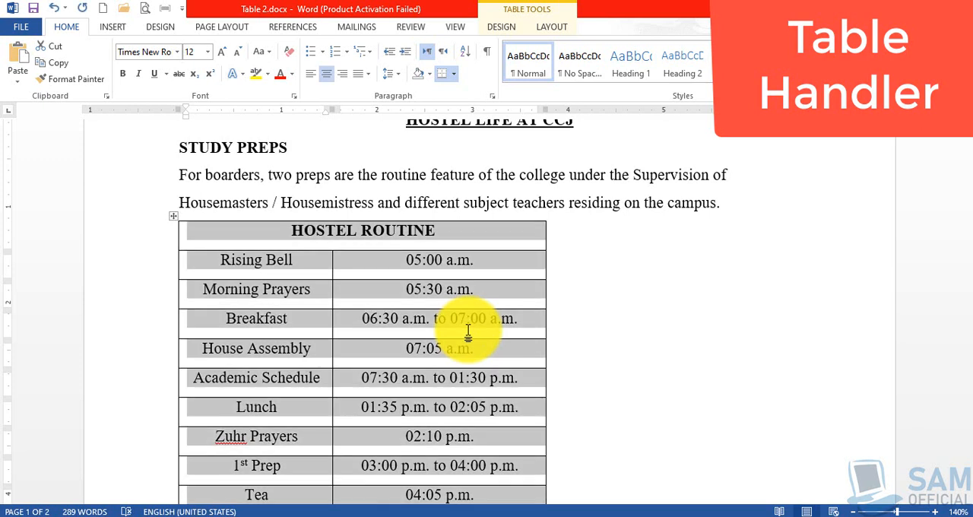
key("ctrl+l")
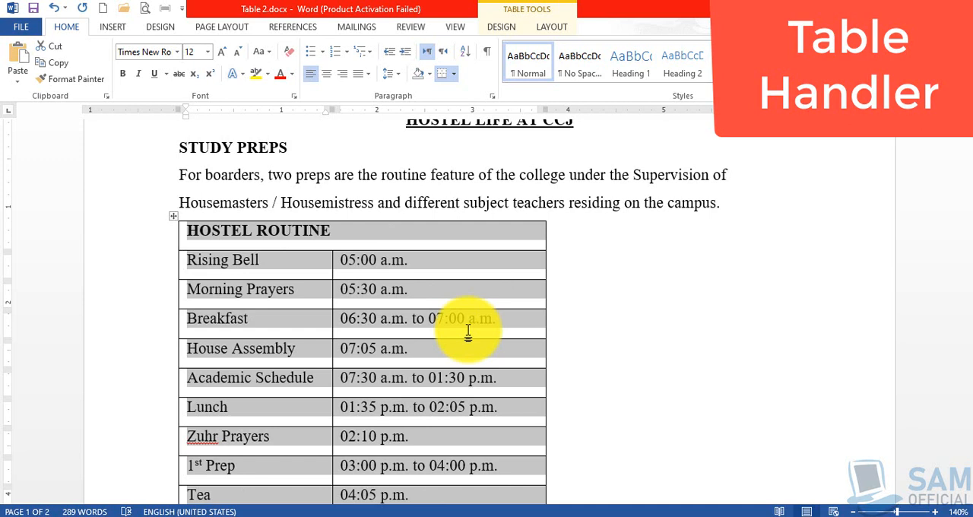
- Select the table as a whole object and align it to the page's centre, right margin, and back to the left margin
left_click(309, 265)
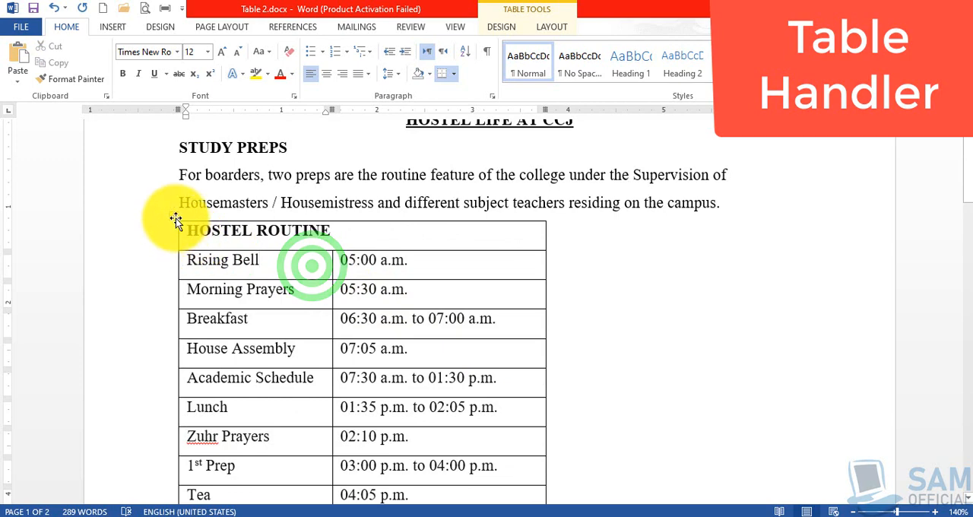
left_click(176, 220)
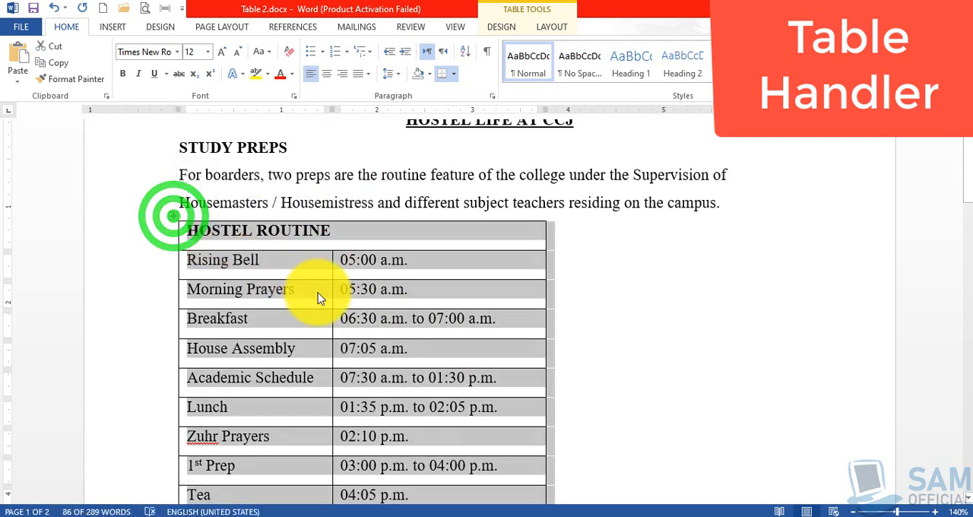
scroll(318, 296, "down", 6)
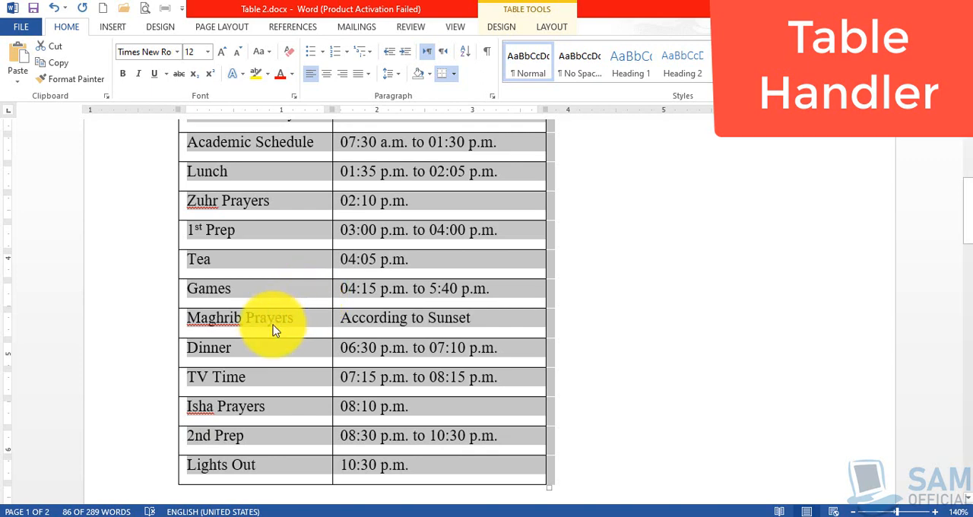
scroll(273, 324, "up", 5)
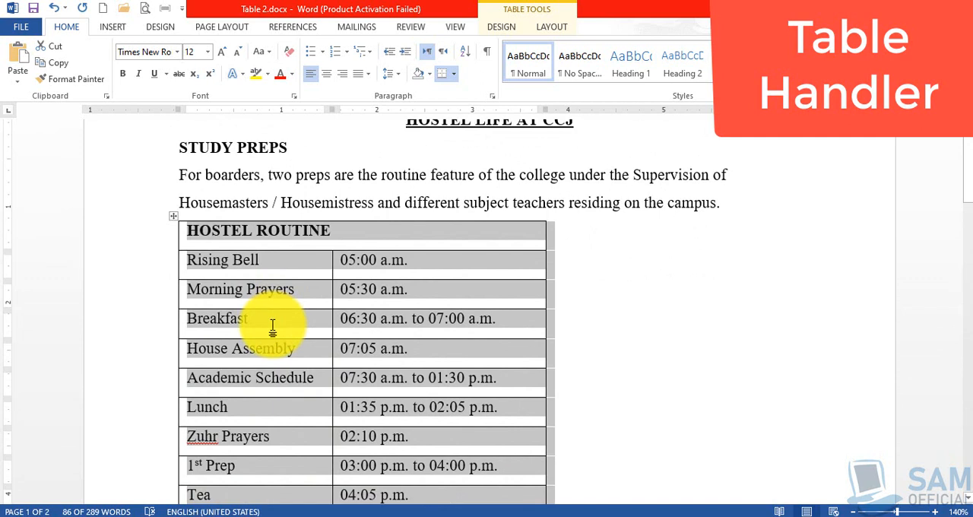
key("ctrl+e")
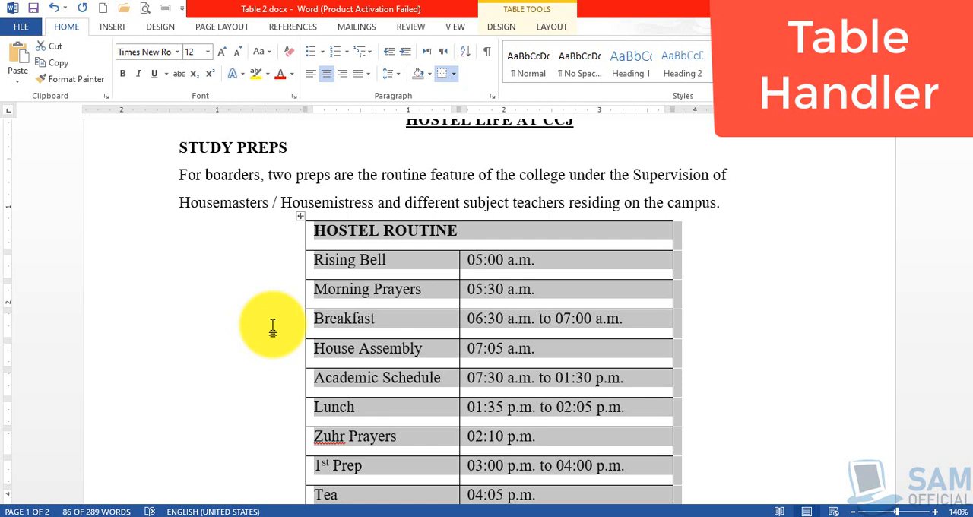
key("ctrl+r")
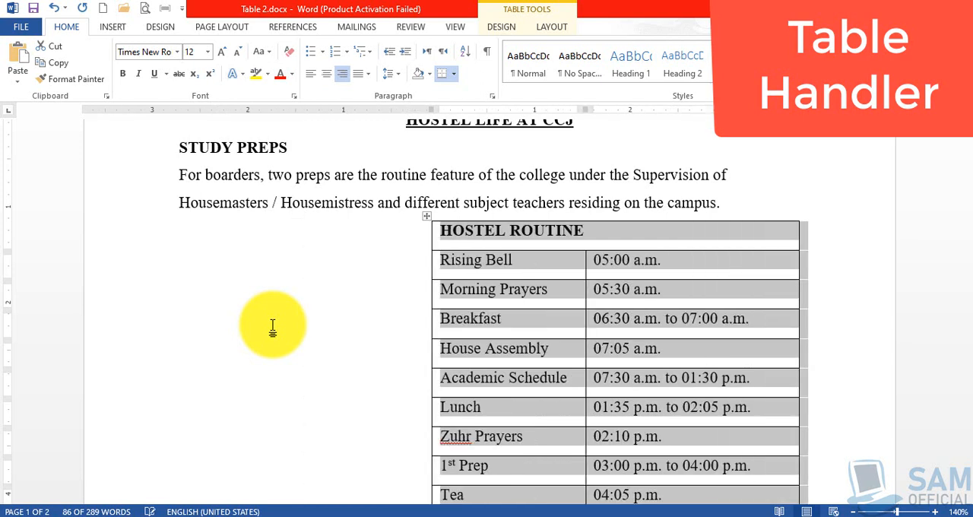
key("ctrl+l")
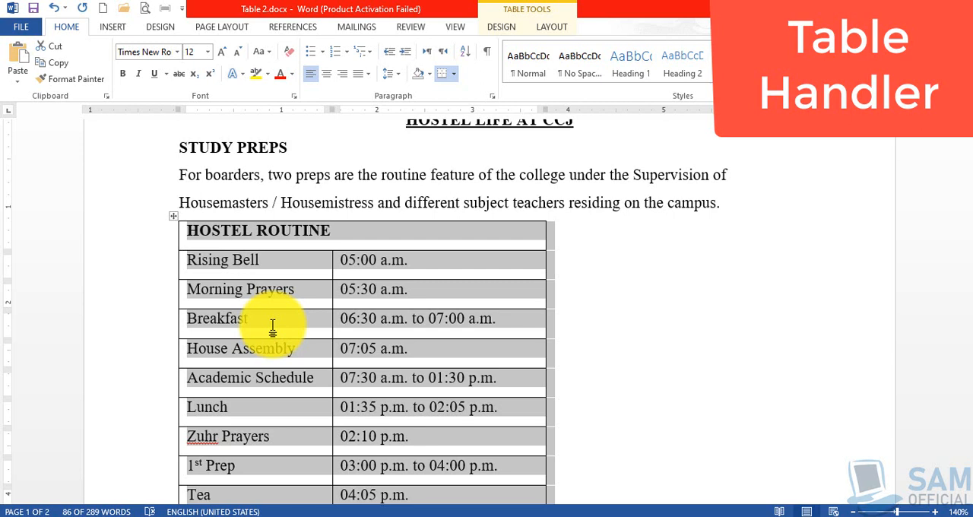
- Move the Hostel Routine table by its handle toward the right margin and back to the left margin
left_click(174, 217)
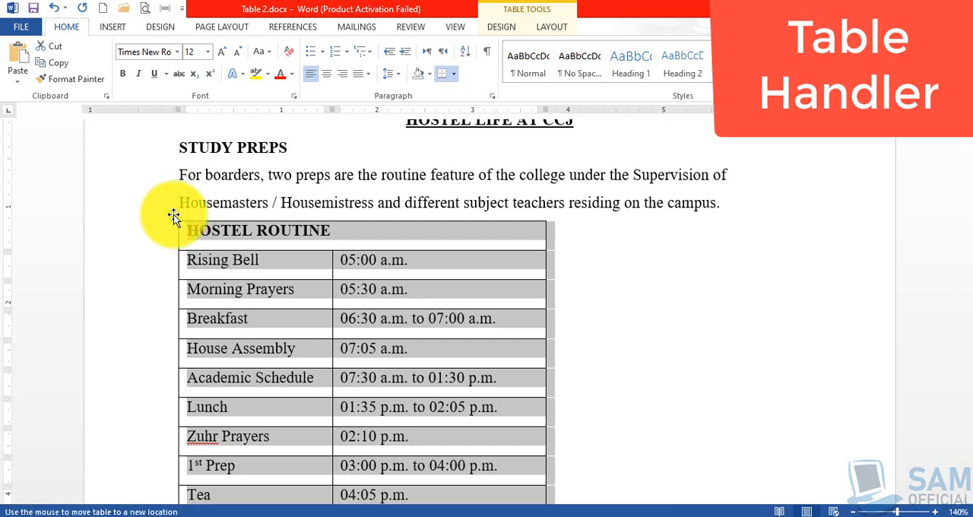
left_click_drag(174, 217, 384, 215)
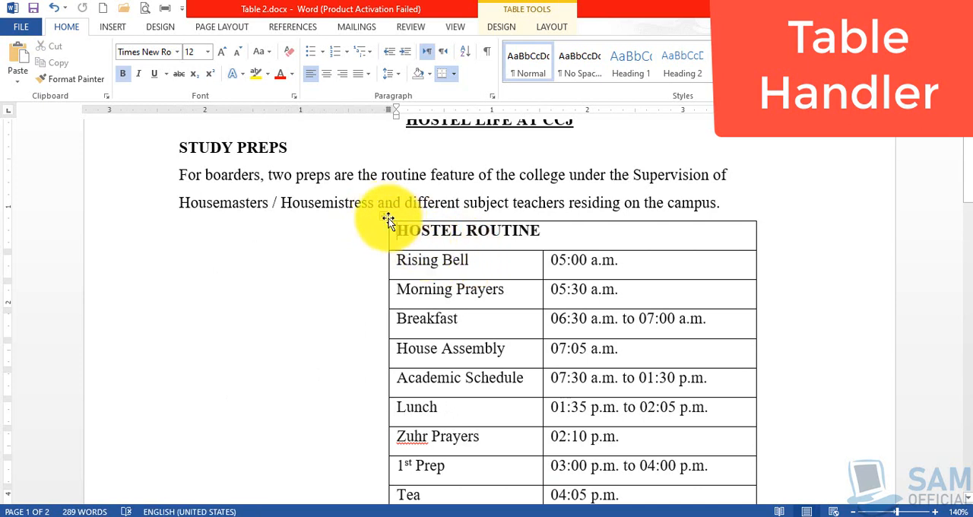
left_click_drag(384, 216, 174, 215)
left_click(425, 236)
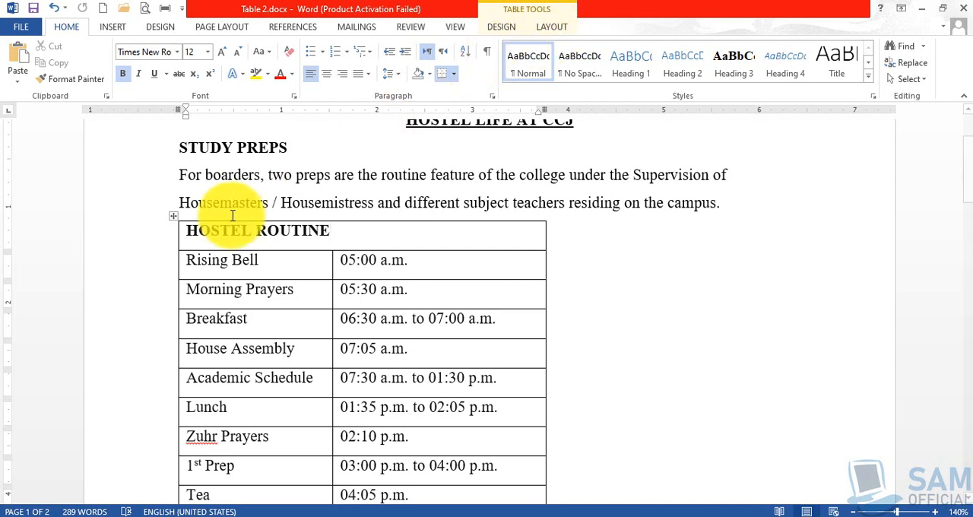
- Select the entire Hostel Routine table and display its table design options
left_click(244, 240)
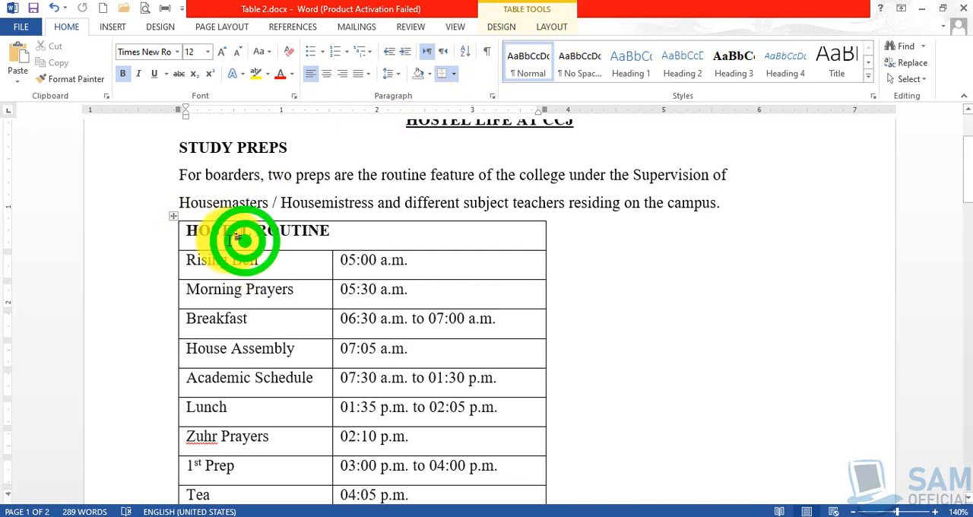
left_click(193, 234)
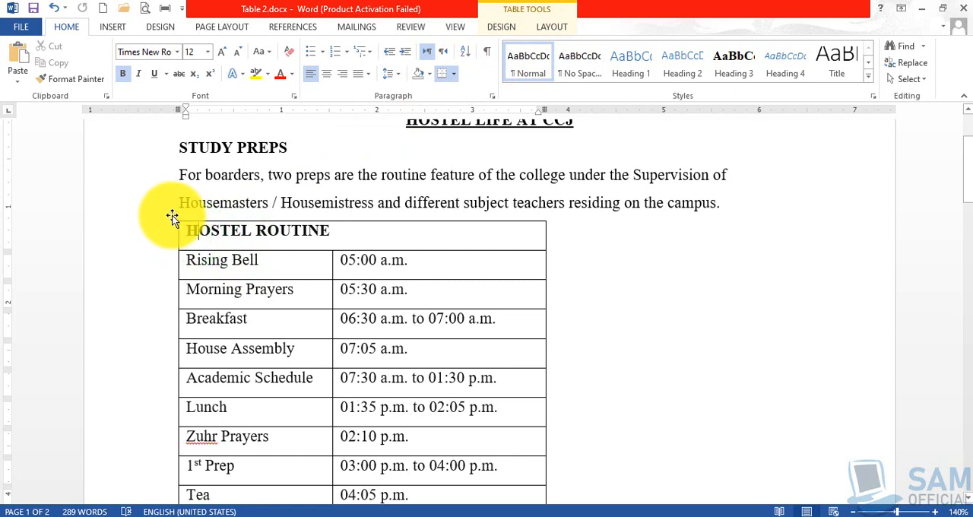
left_click(173, 215)
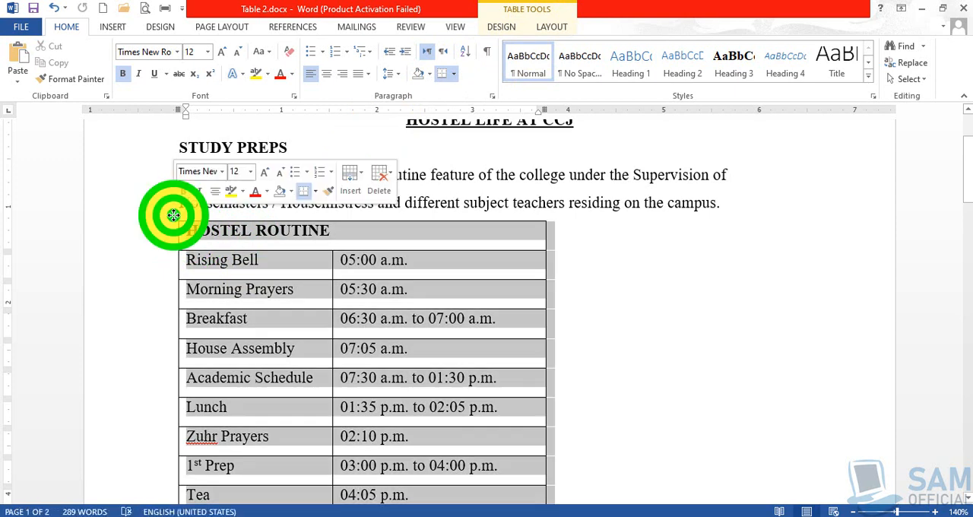
left_click(556, 29)
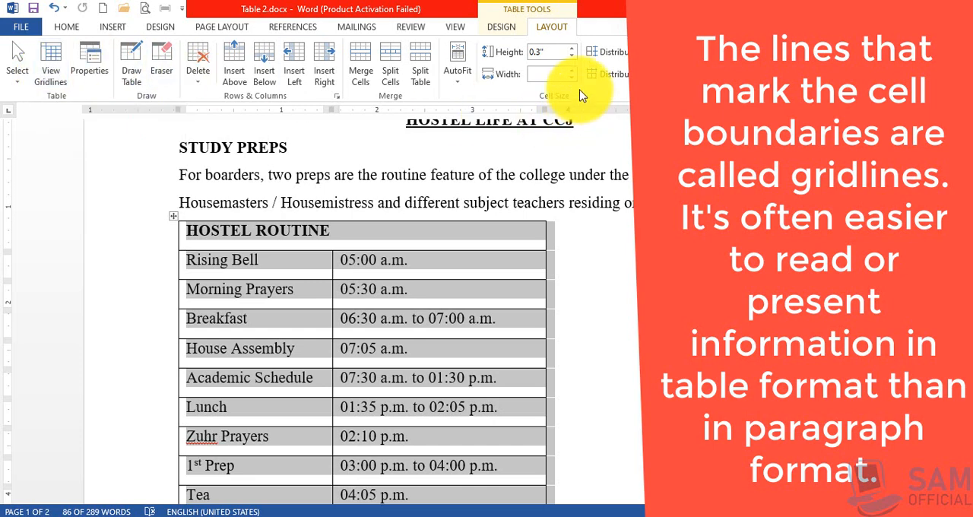
left_click(501, 27)
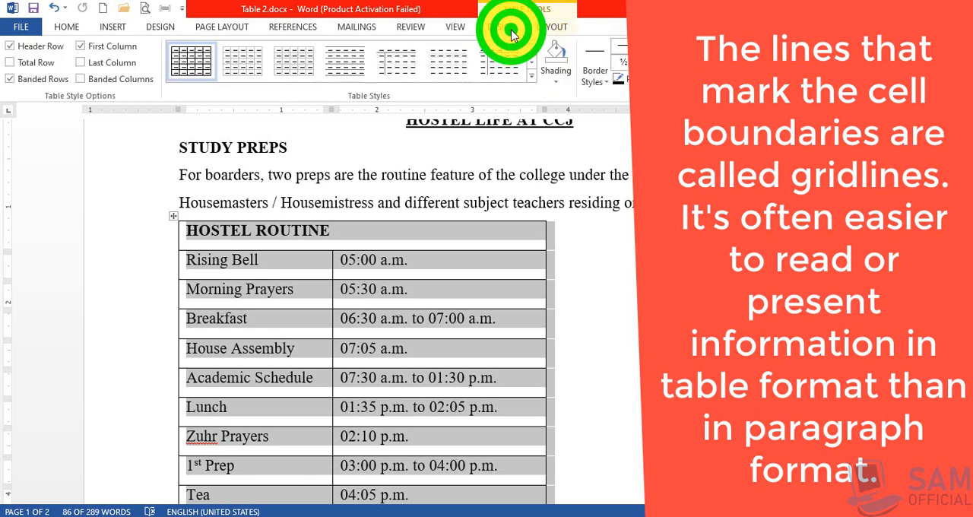
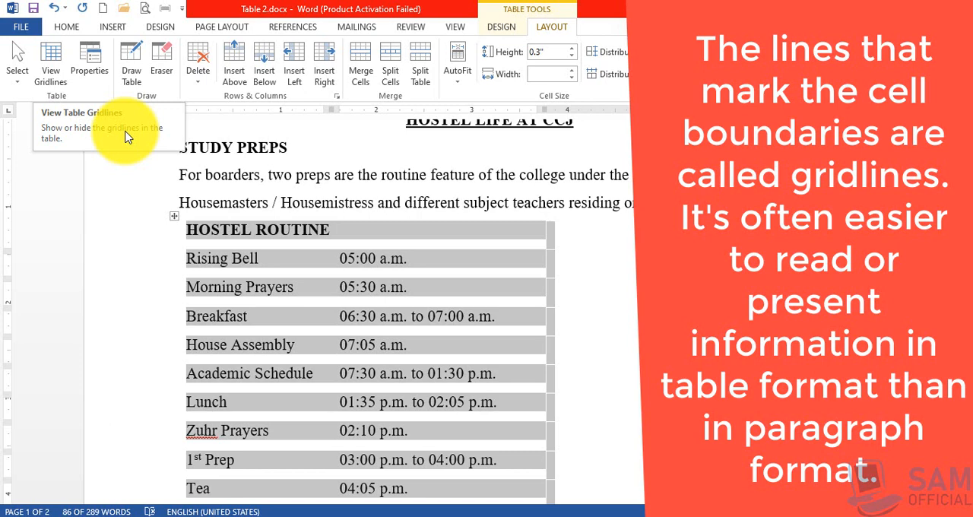
- Show the gridlines of the Hostel Routine table, look through its rows, and hide the gridlines again
left_click(50, 61)
left_click(284, 268)
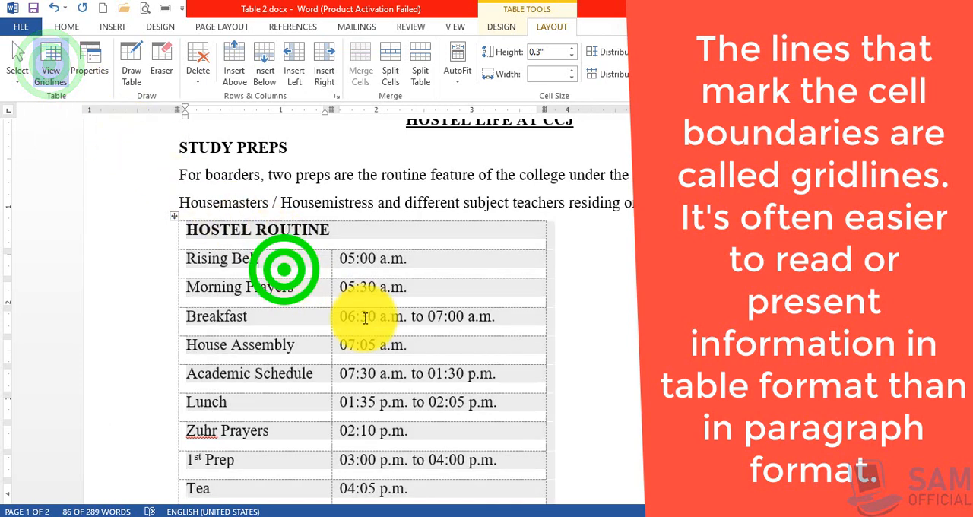
left_click(411, 326)
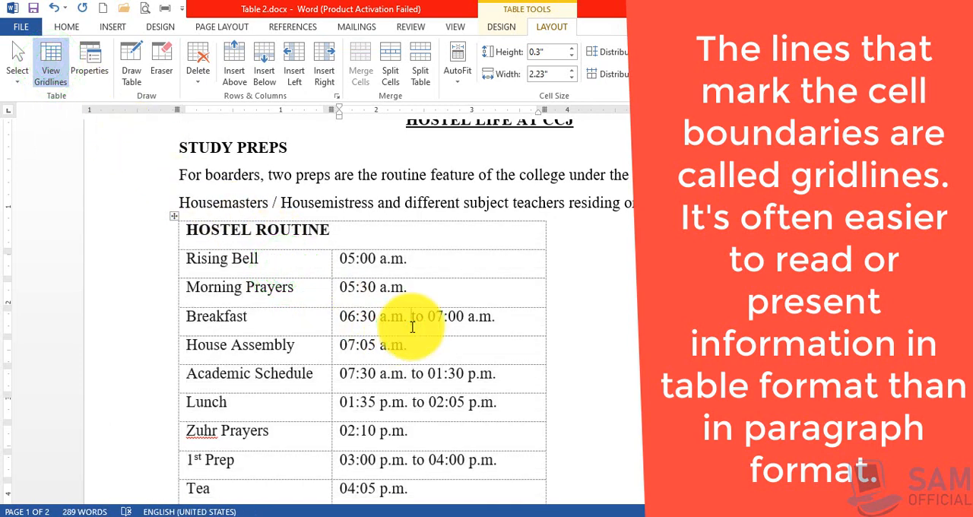
scroll(411, 326, "down", 6)
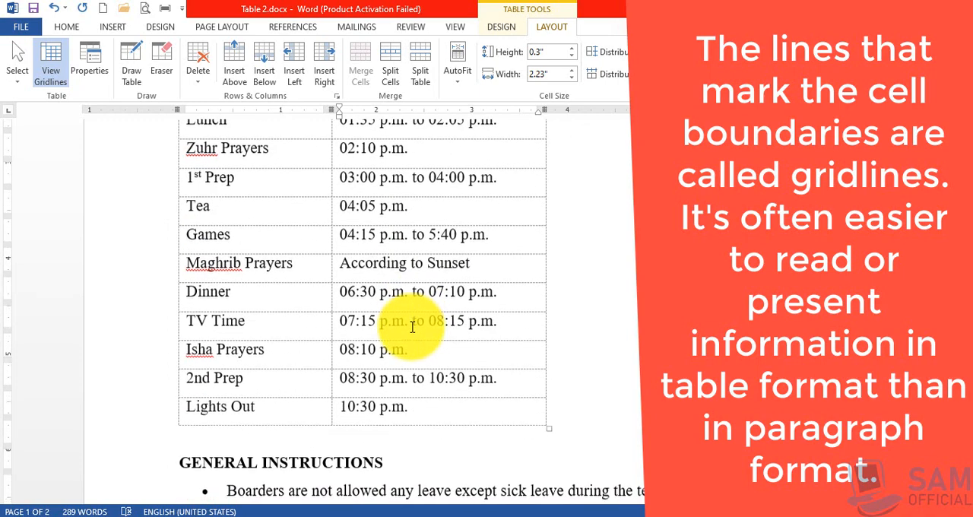
scroll(412, 326, "up", 6)
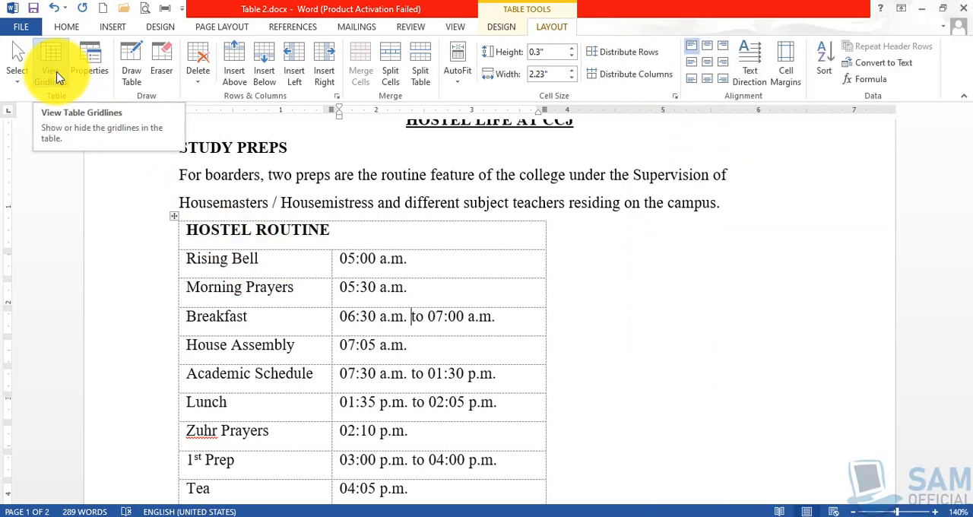
left_click(57, 76)
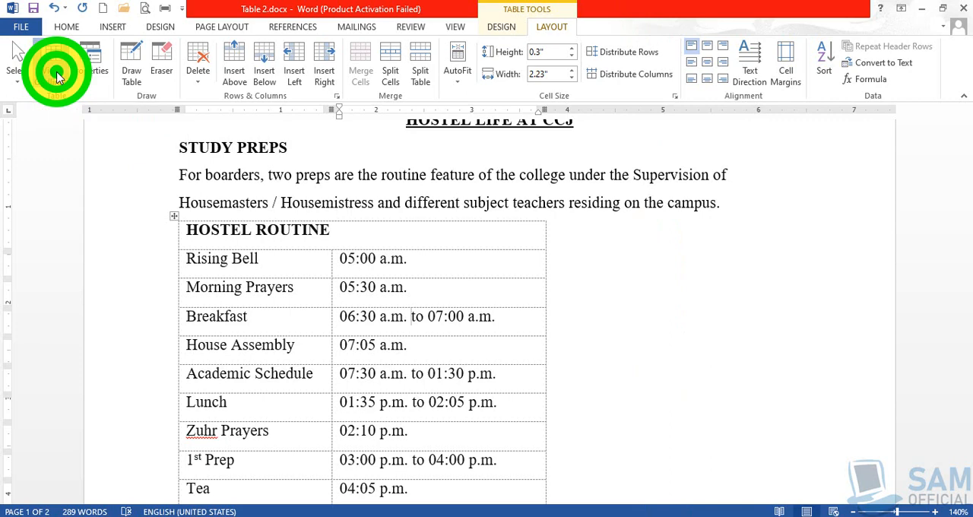
- Select the entire Hostel Routine table and apply borders around and between all its cells
left_click(174, 216)
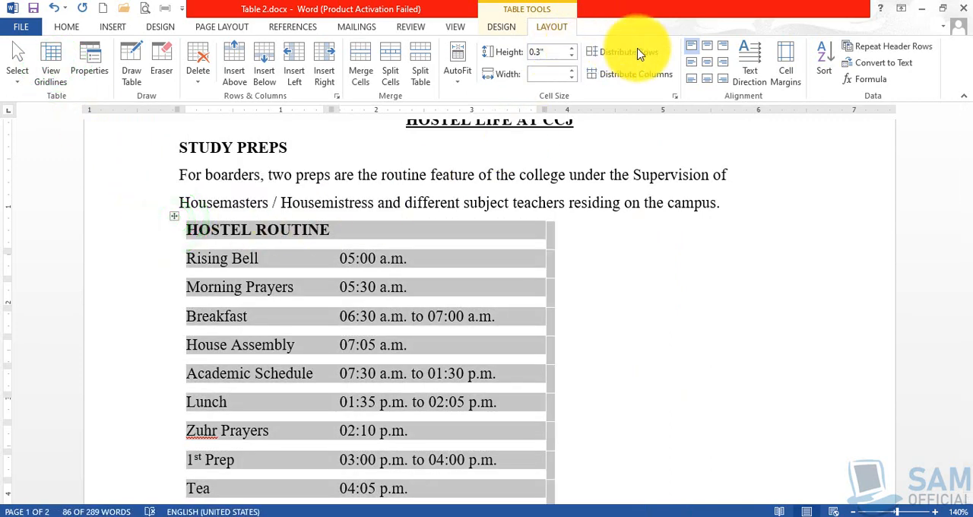
left_click(511, 29)
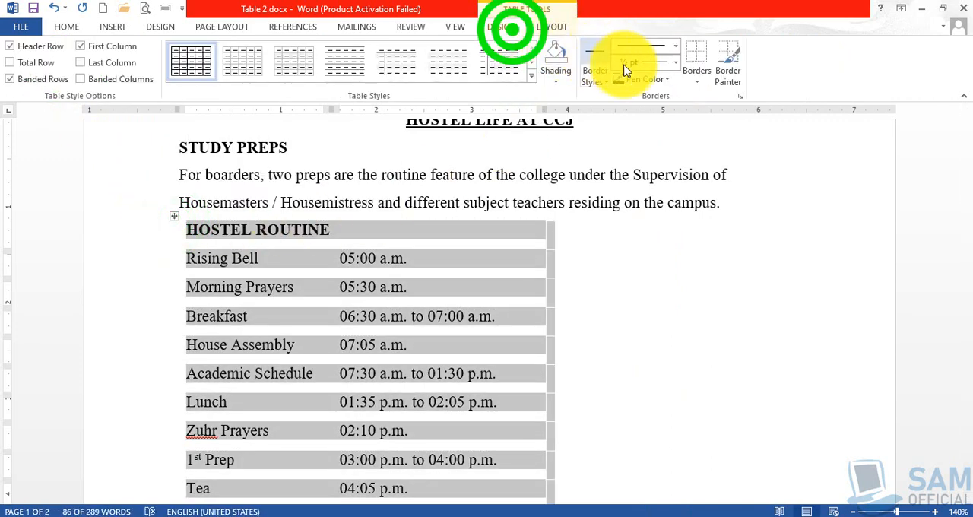
left_click(696, 76)
left_click(724, 185)
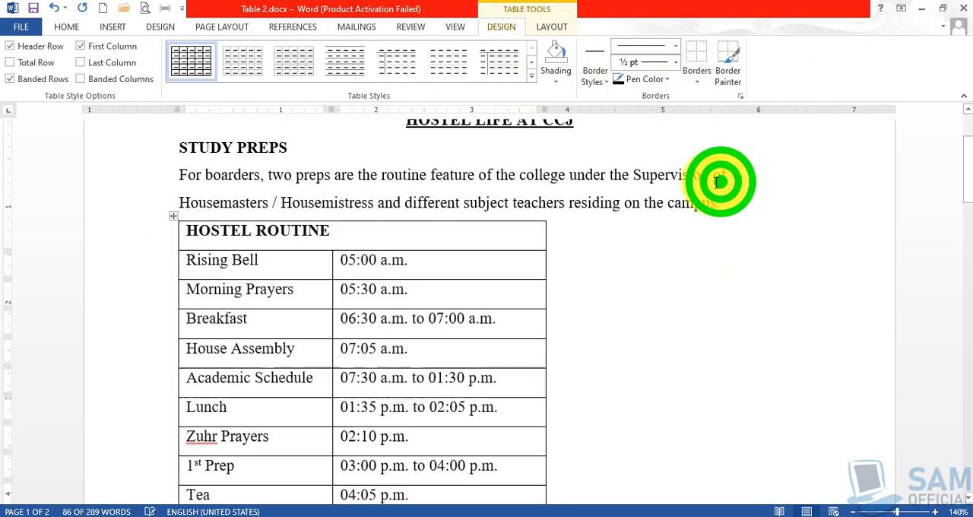
left_click(312, 272)
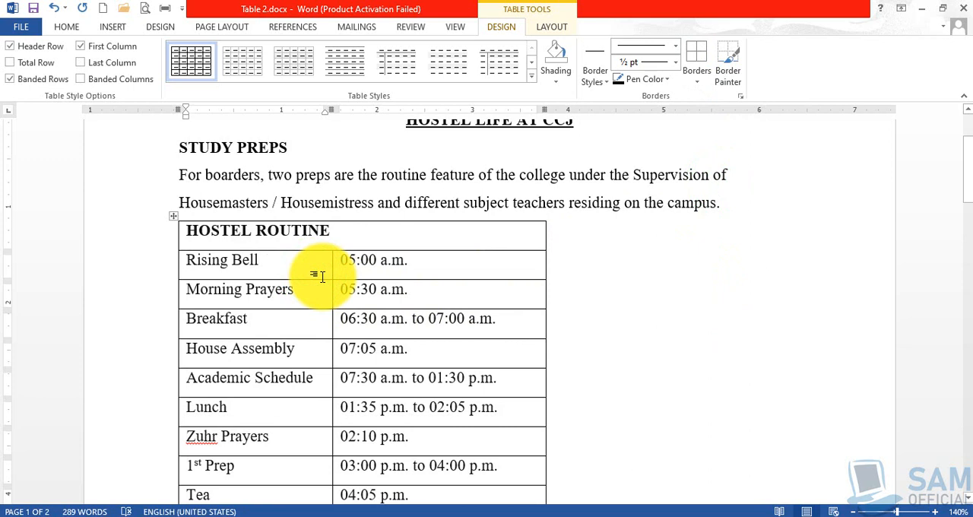
- Select the whole Hostel Routine table, raise its row height to 0.6", and reduce it to 0.4"
left_click(553, 29)
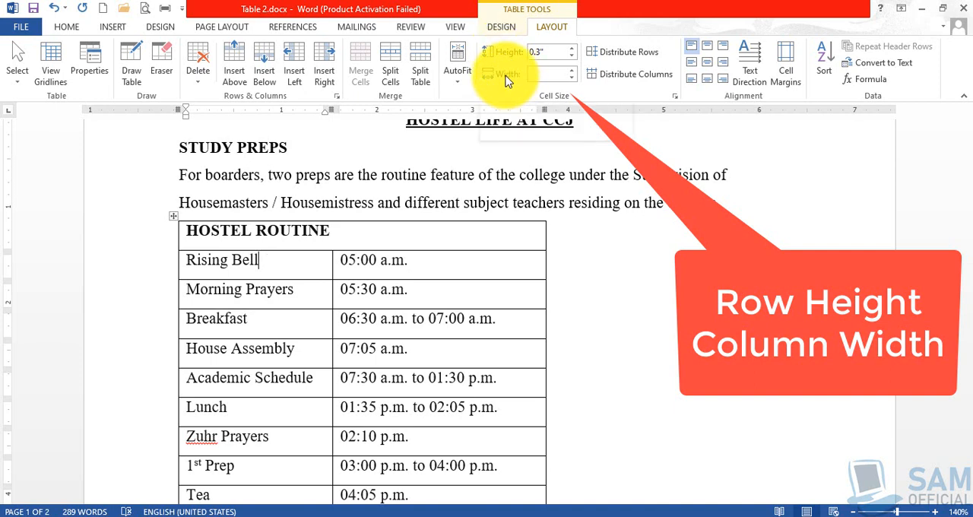
left_click(304, 269)
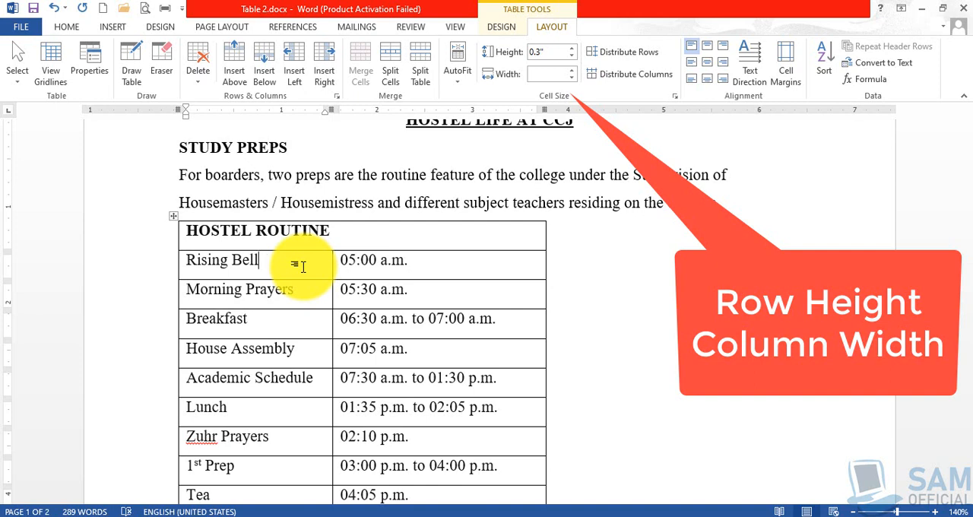
left_click(174, 218)
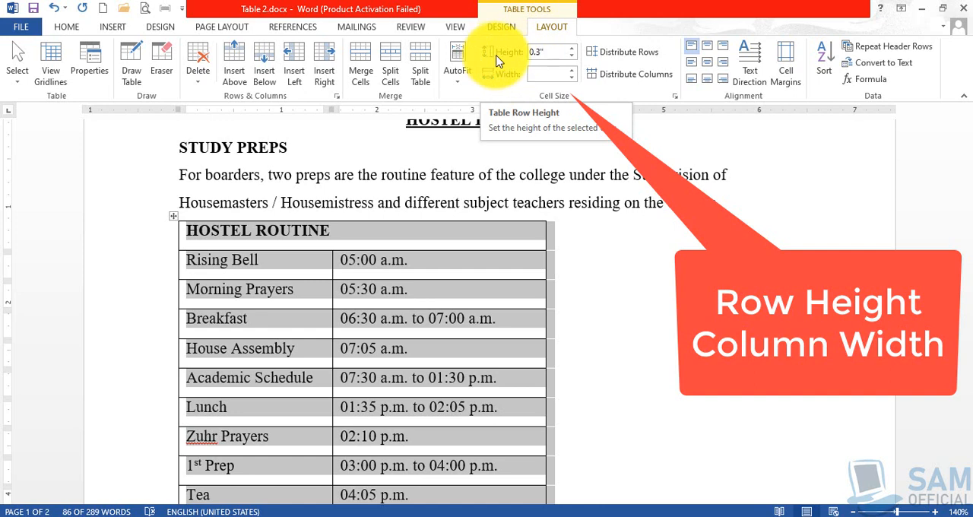
left_click(571, 48)
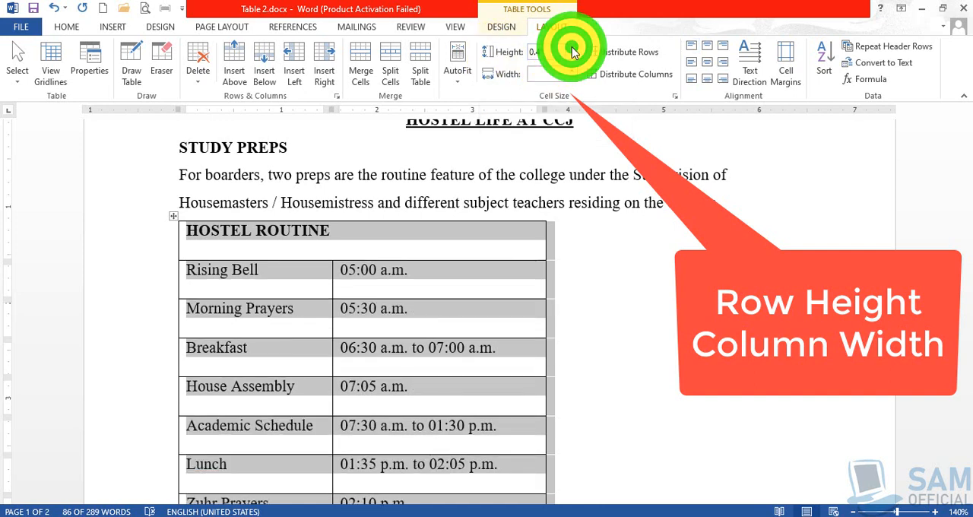
left_click(571, 48)
left_click(572, 47)
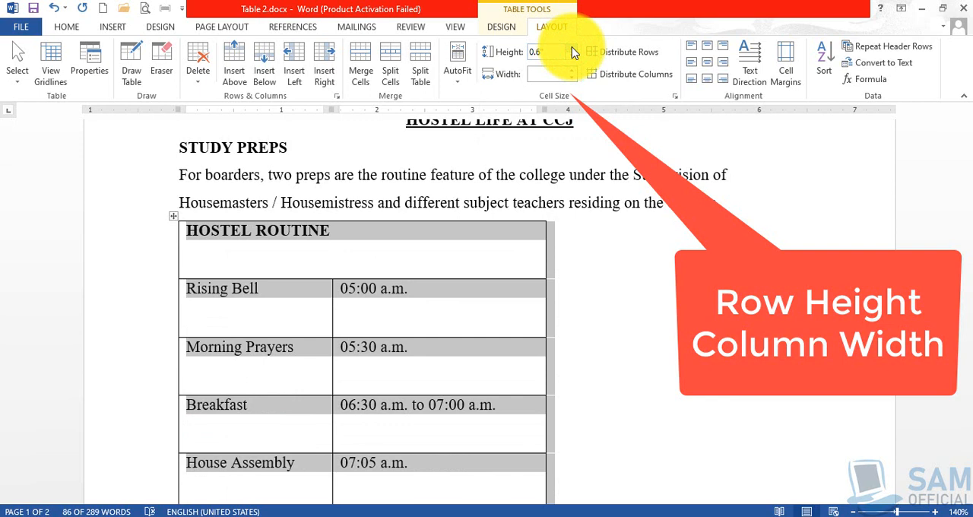
left_click(571, 56)
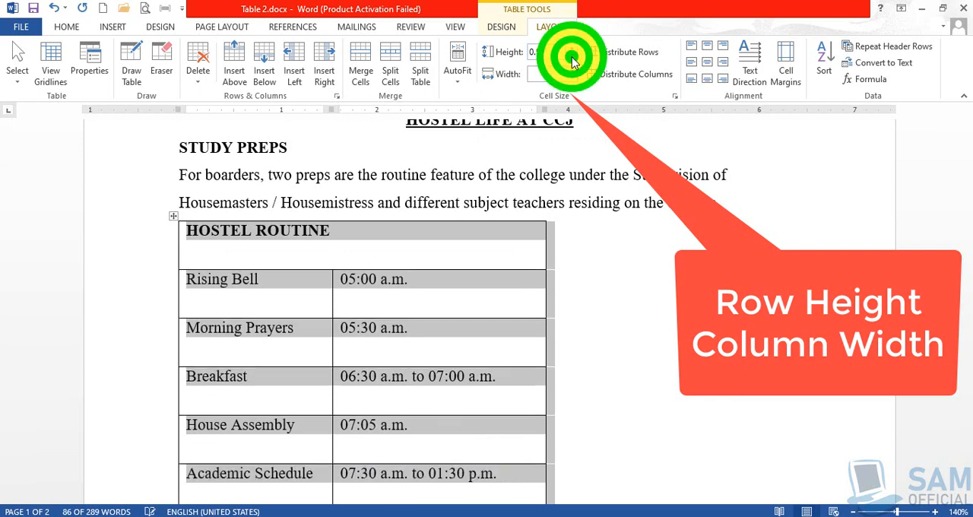
left_click(572, 56)
- Set the height of all rows in the table to 1" and look through the enlarged rows across the pages
left_click(546, 52)
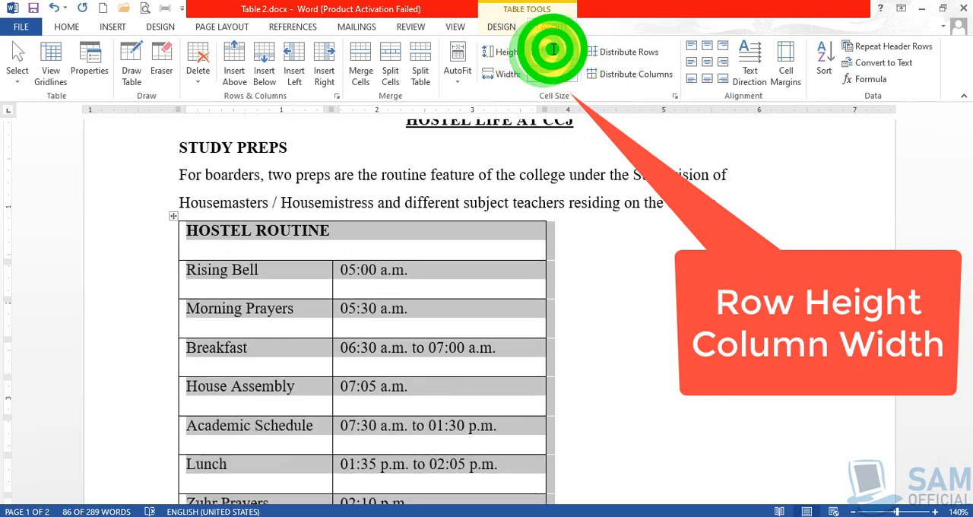
left_click_drag(552, 50, 516, 51)
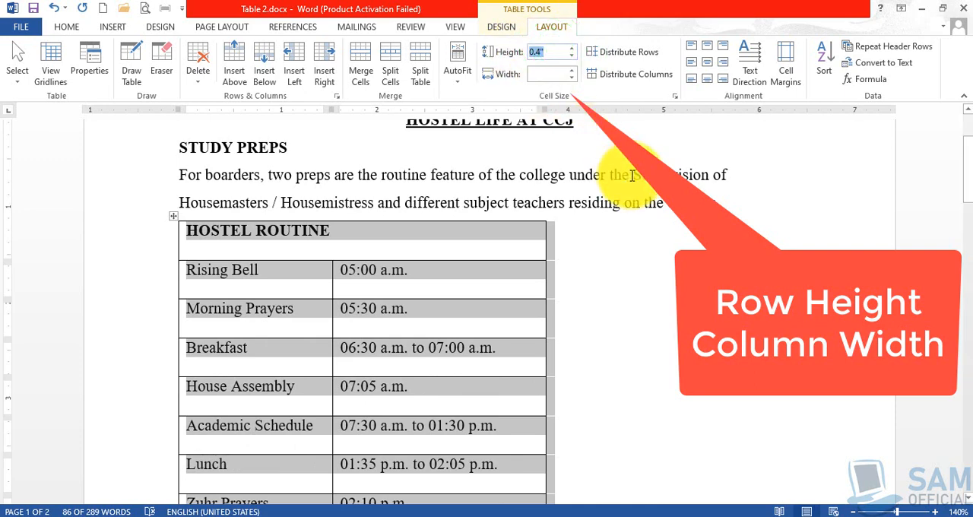
type("1")
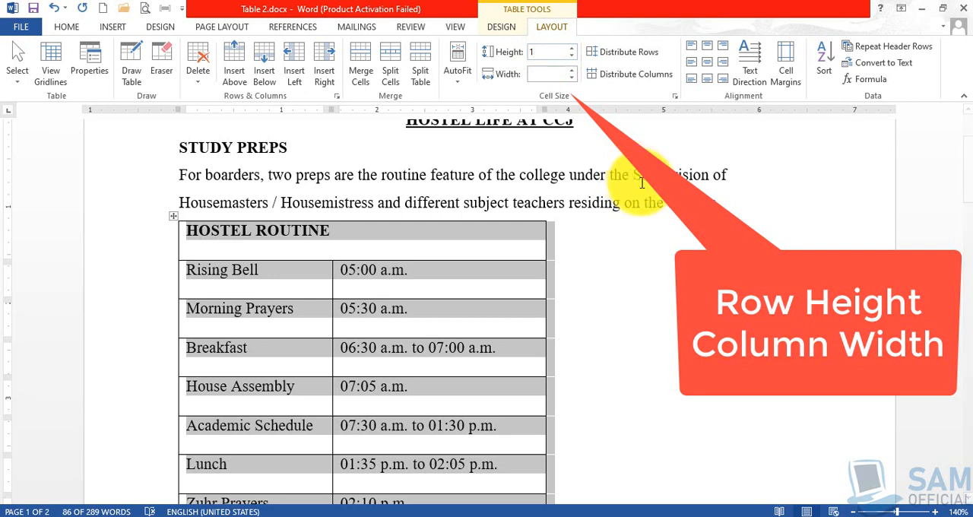
left_click(555, 78)
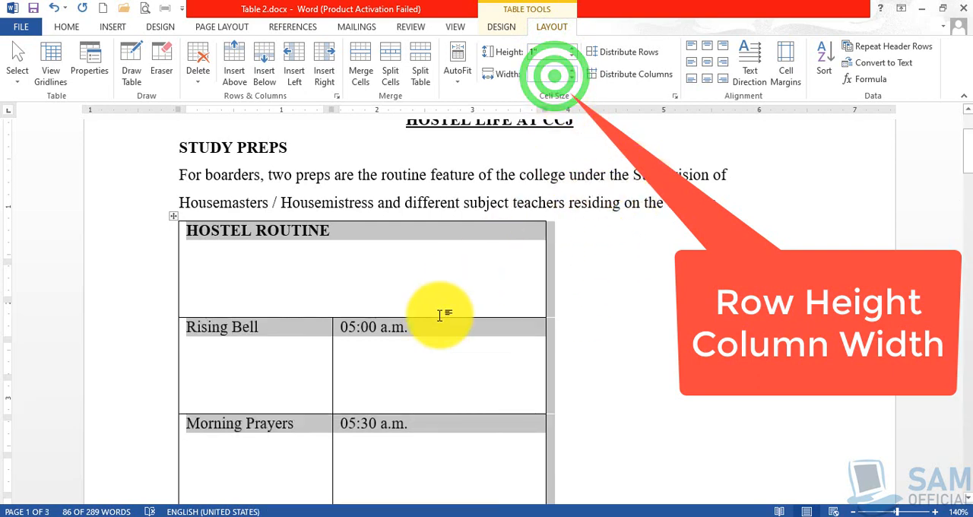
left_click(424, 365)
scroll(423, 367, "down", 2)
scroll(423, 367, "down", 12)
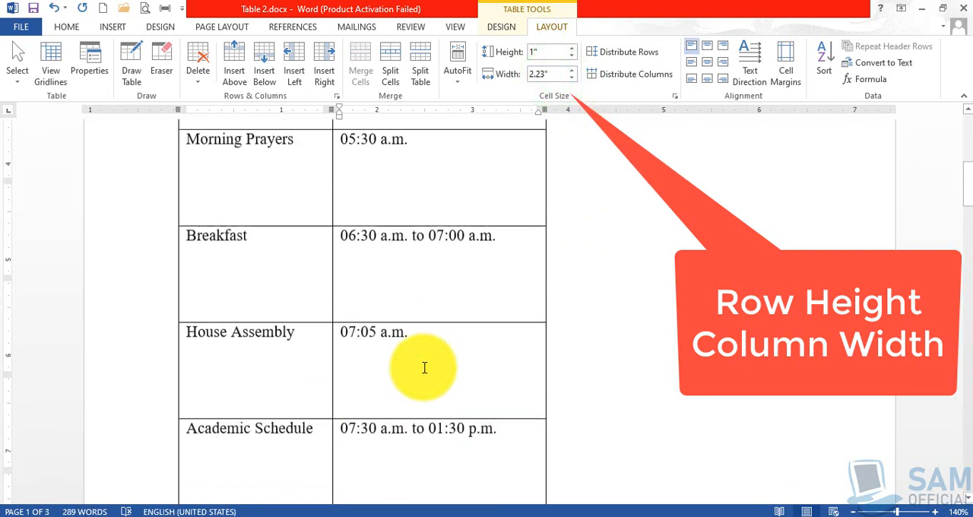
scroll(424, 367, "down", 12)
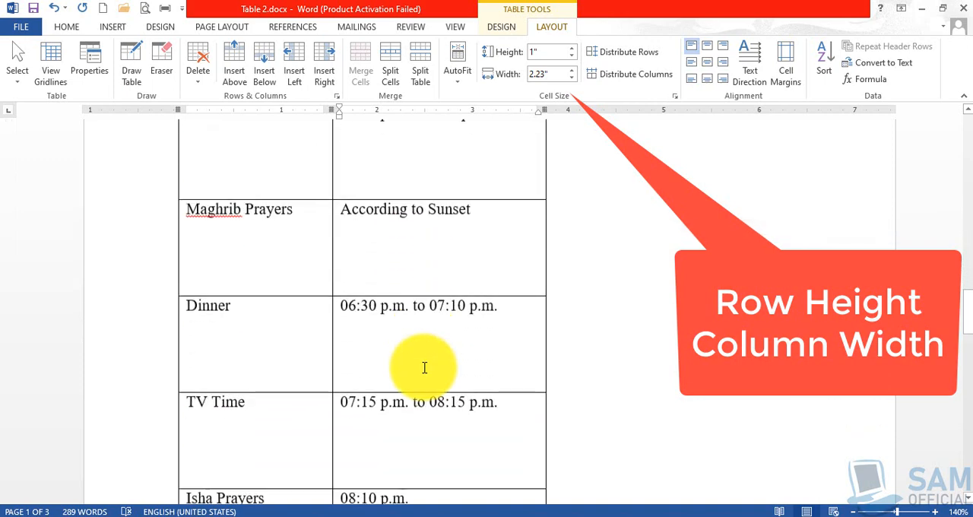
scroll(424, 367, "up", 13)
scroll(424, 367, "up", 15)
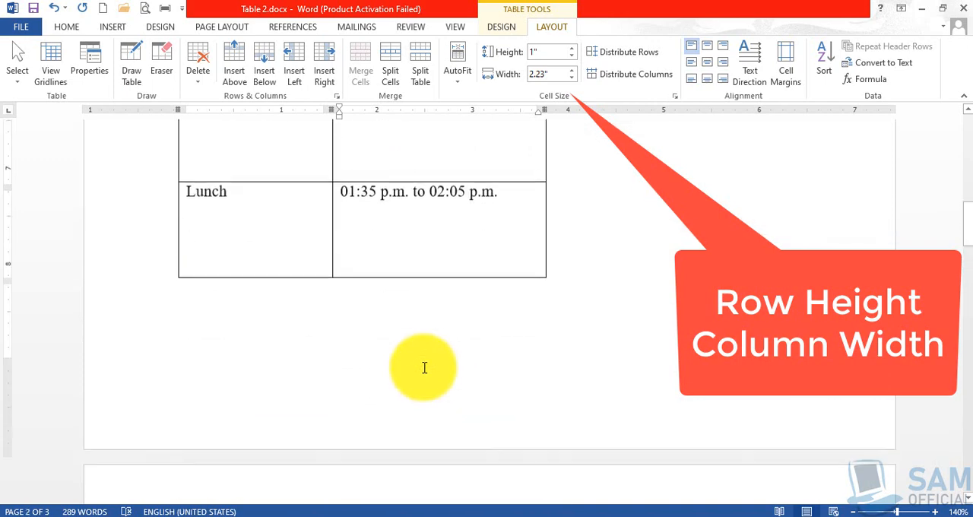
scroll(423, 367, "down", 1)
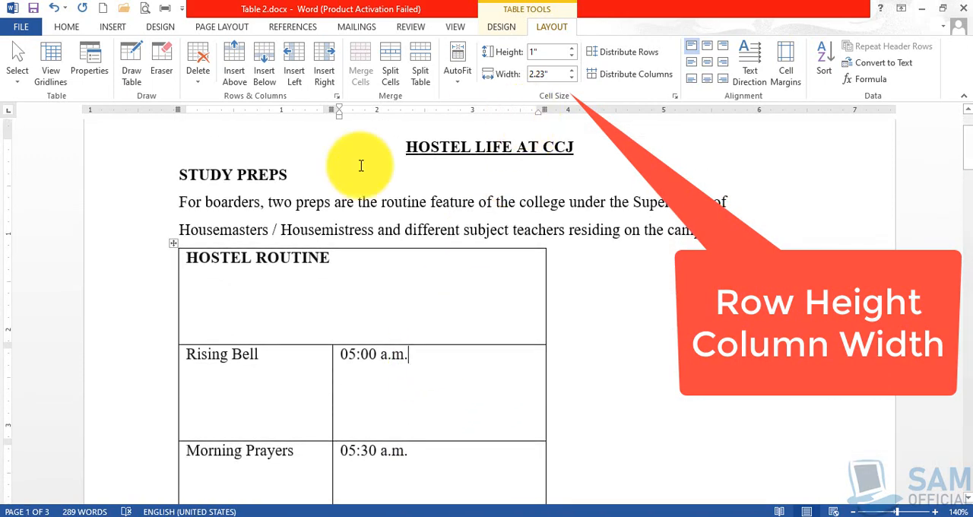
- Select the entire Hostel Routine table and reduce its row height to 0.3"
left_click(174, 242)
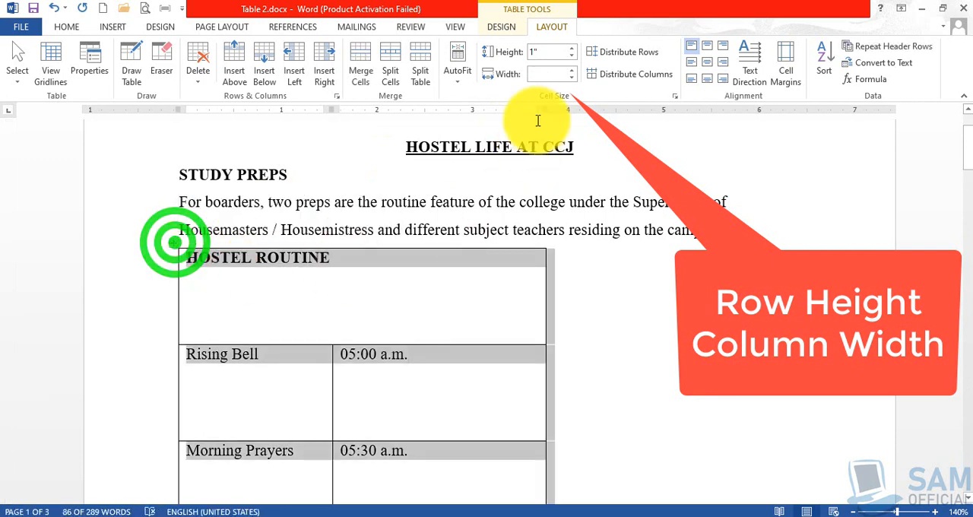
left_click(572, 56)
left_click(573, 57)
left_click(572, 56)
left_click(572, 57)
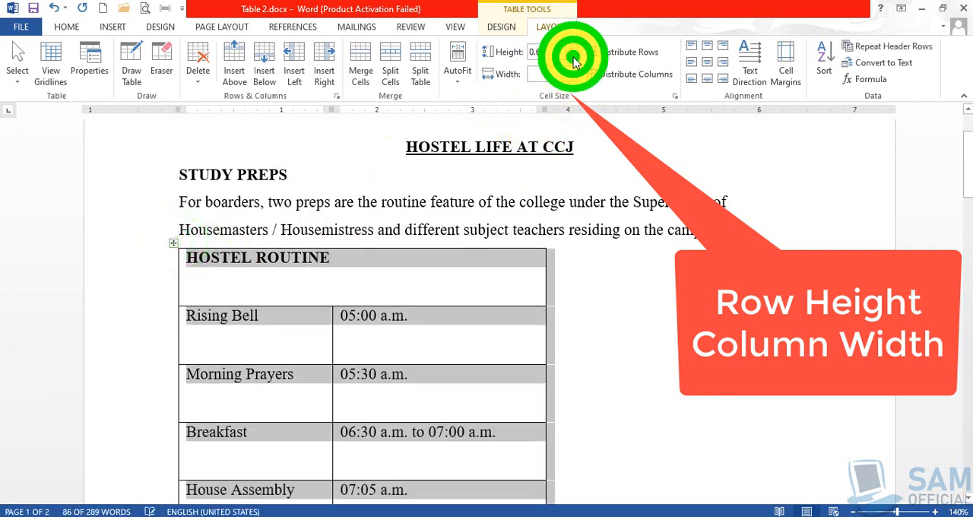
left_click(572, 56)
left_click(572, 57)
left_click(572, 57)
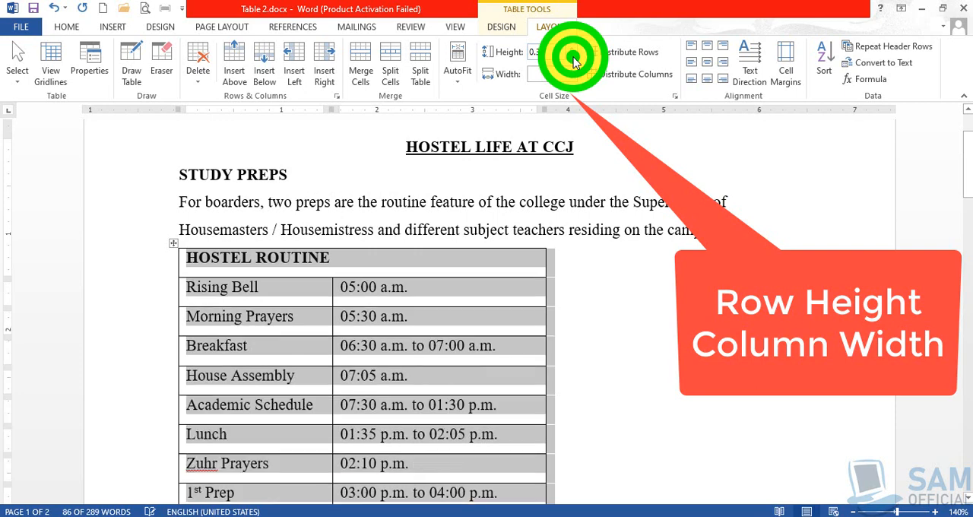
left_click(439, 296)
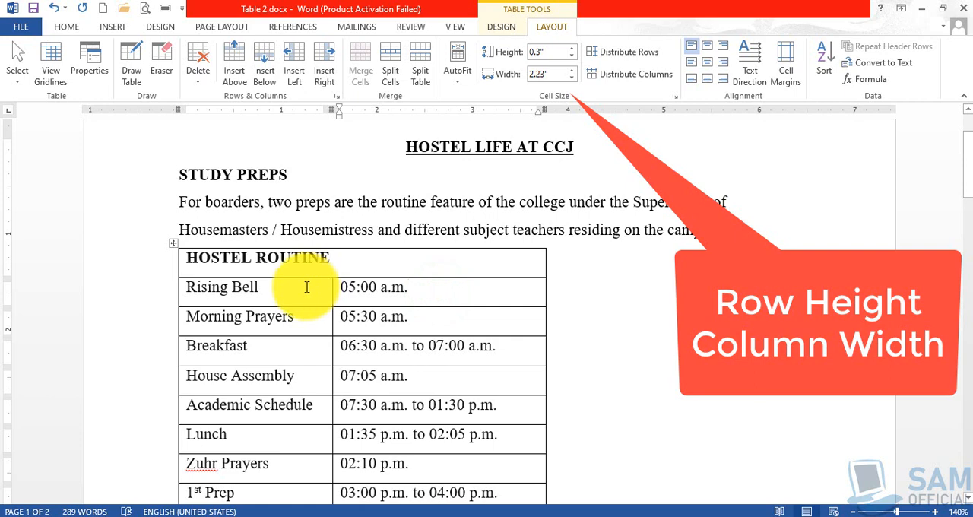
- Select the Rising Bell and Morning Prayers rows and increase their height stepwise to 1"
left_click_drag(307, 287, 452, 325)
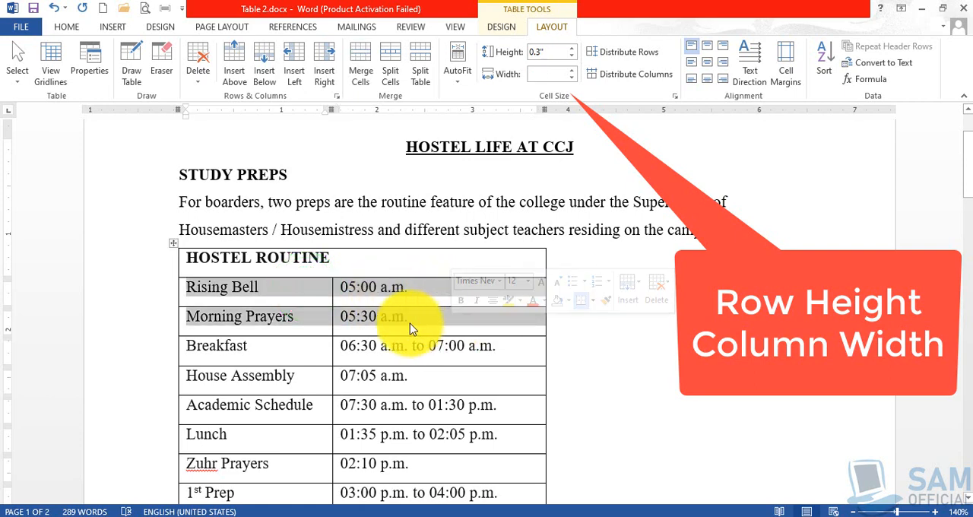
left_click(573, 48)
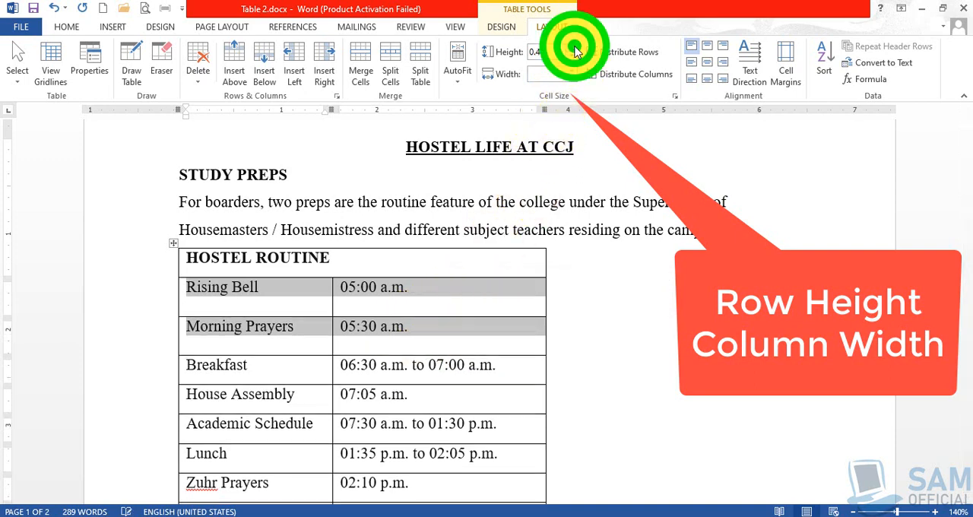
left_click(573, 47)
left_click(573, 48)
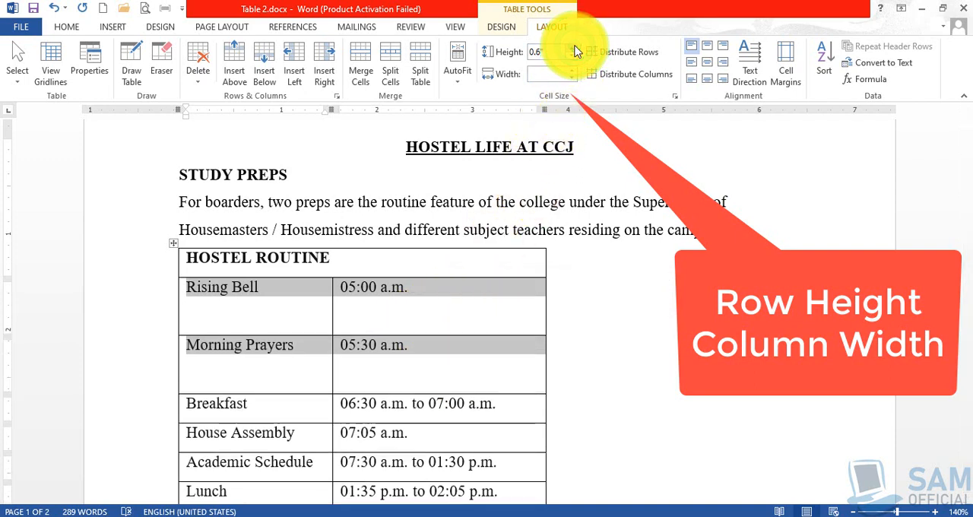
left_click(573, 48)
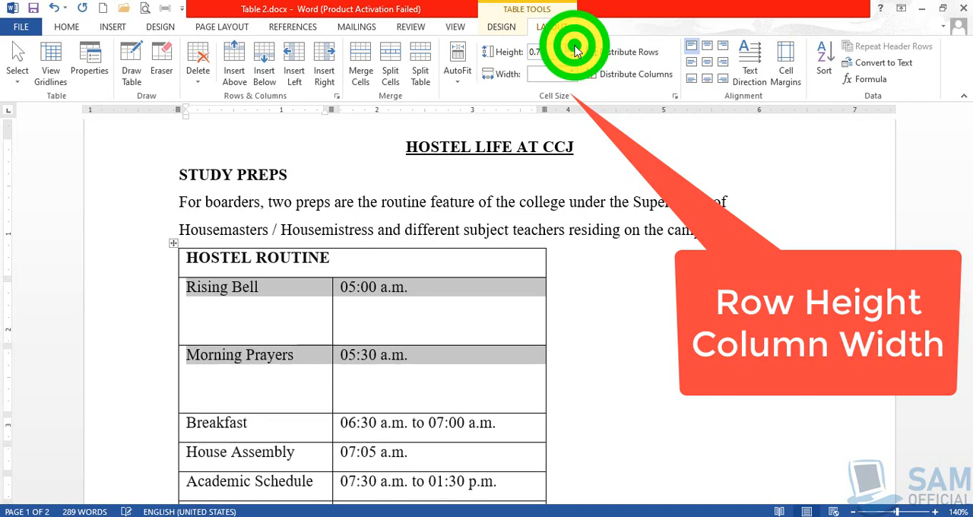
left_click(573, 48)
left_click(573, 48)
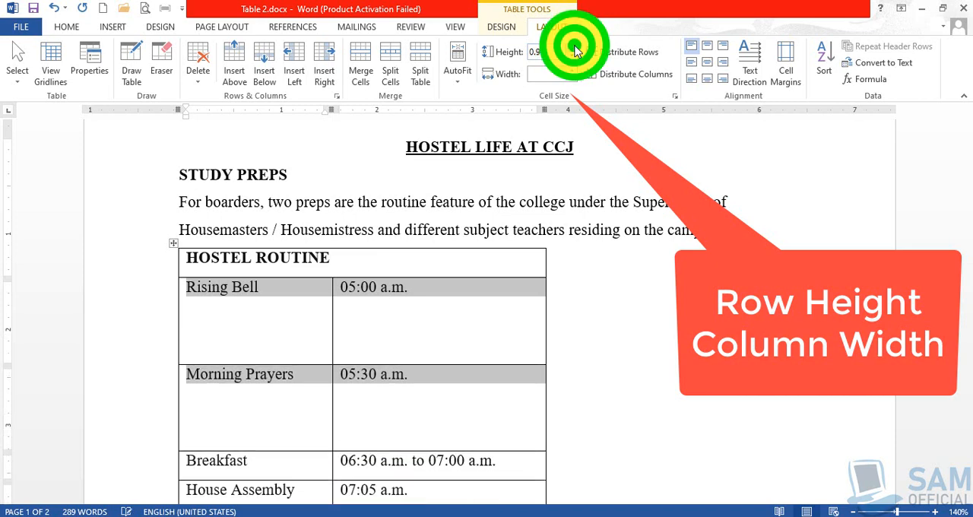
left_click(573, 48)
- Reduce the height of the Rising Bell and Morning Prayers rows to 0.3"
double_click(573, 57)
double_click(573, 56)
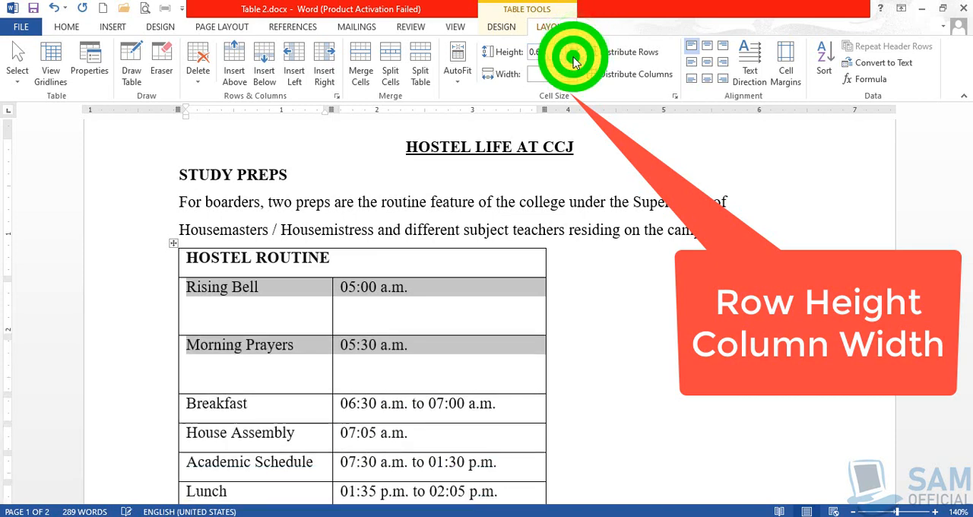
left_click(573, 56)
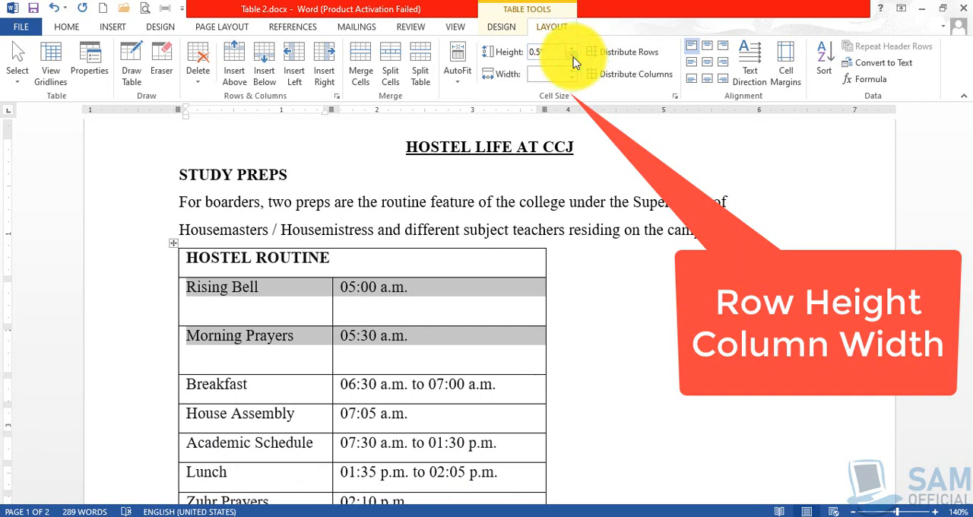
left_click(571, 56)
left_click(572, 55)
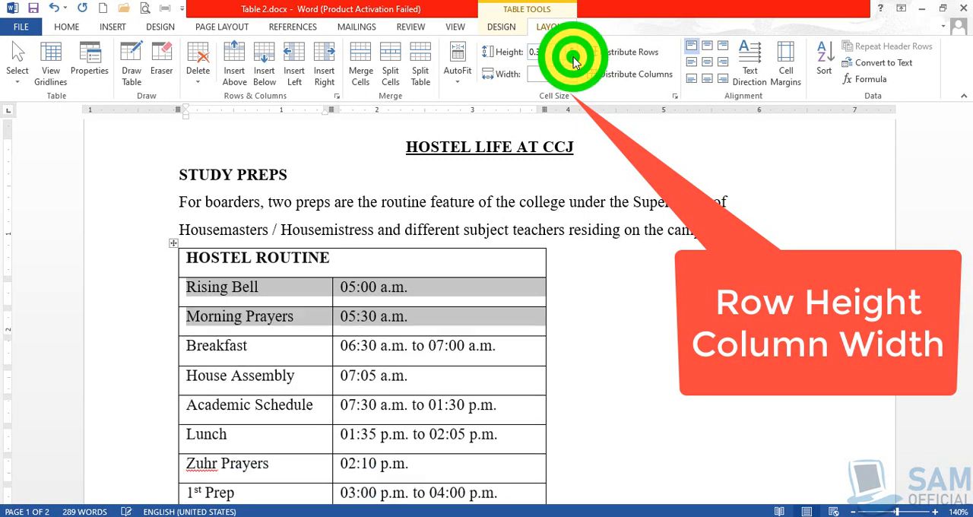
- Try reducing the column width of the entire Hostel Routine table, and undo only that width change
left_click(296, 354)
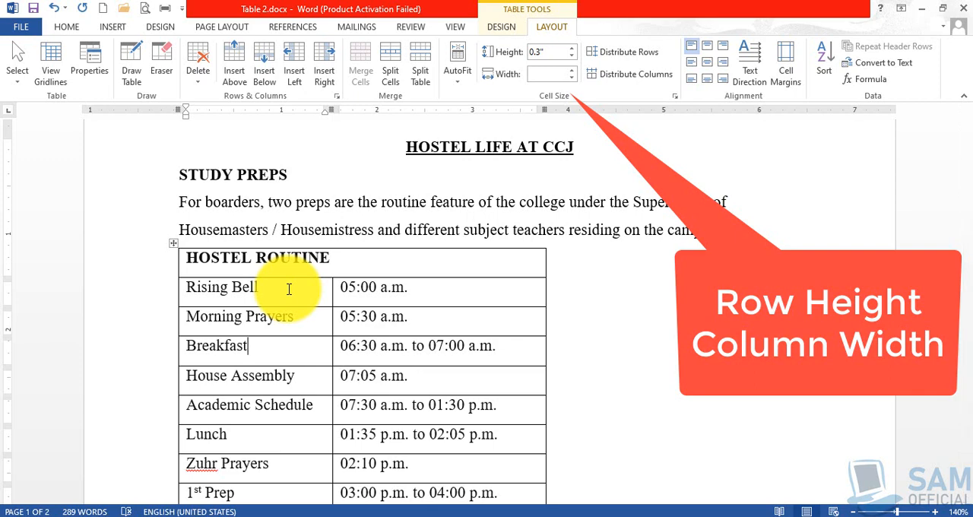
left_click(173, 244)
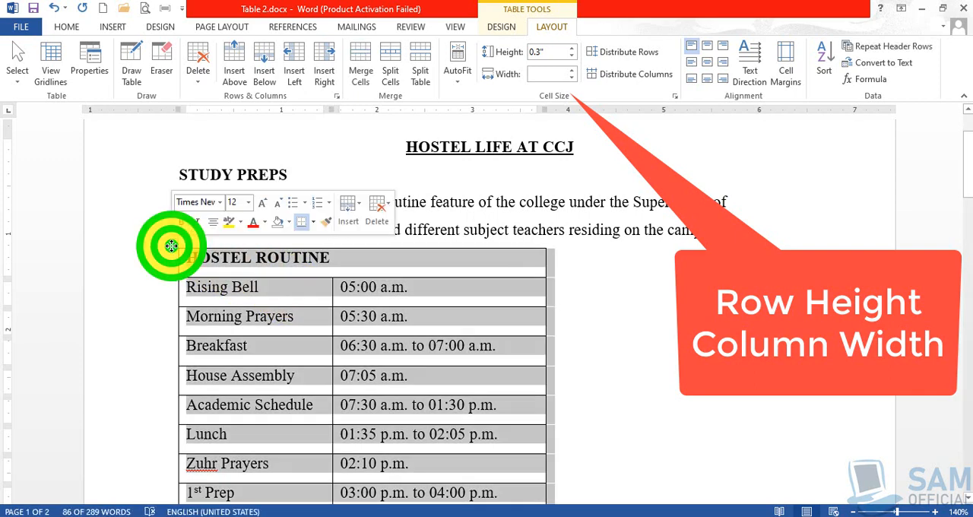
left_click(573, 75)
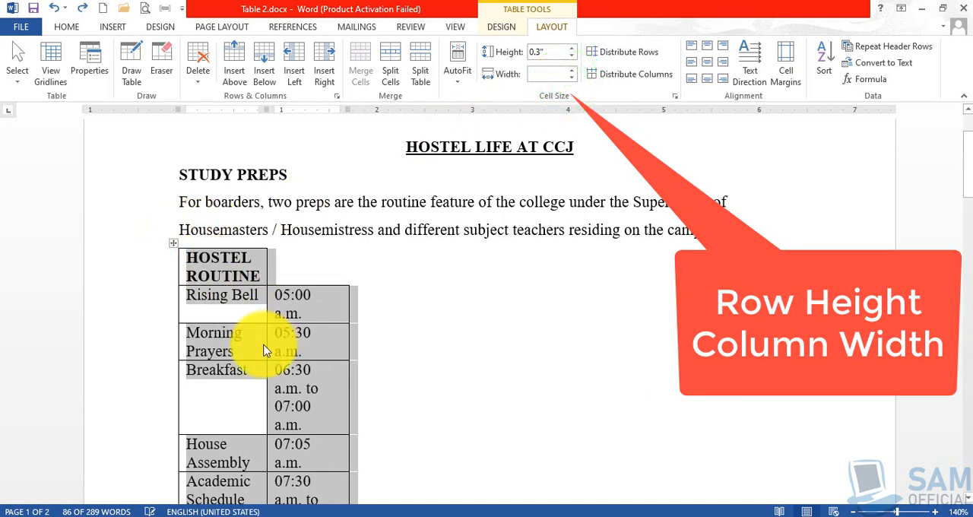
key("ctrl+z")
key("ctrl+z")
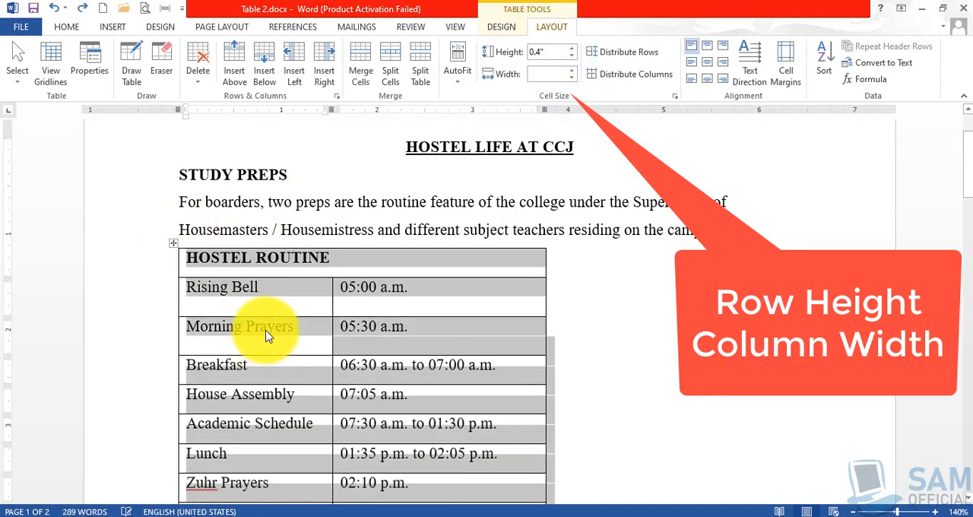
key("ctrl+y")
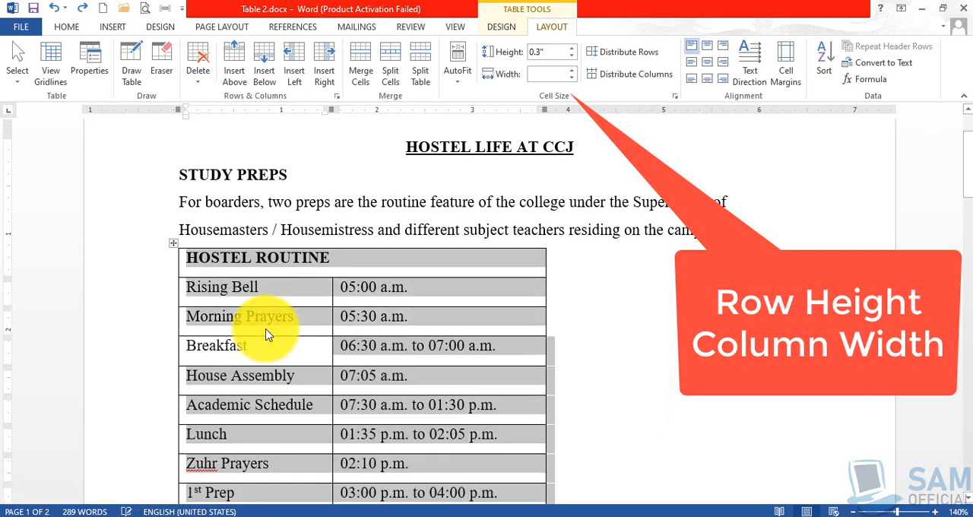
left_click(304, 347)
- Increase the width of the time column, from the 05:00 a.m. row down, stepwise to 2.7"
left_click(399, 288)
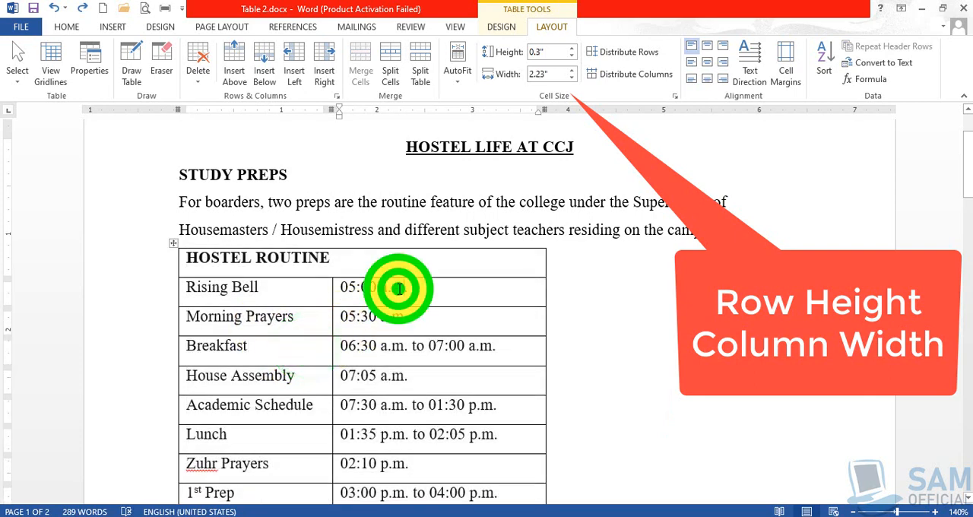
left_click(572, 70)
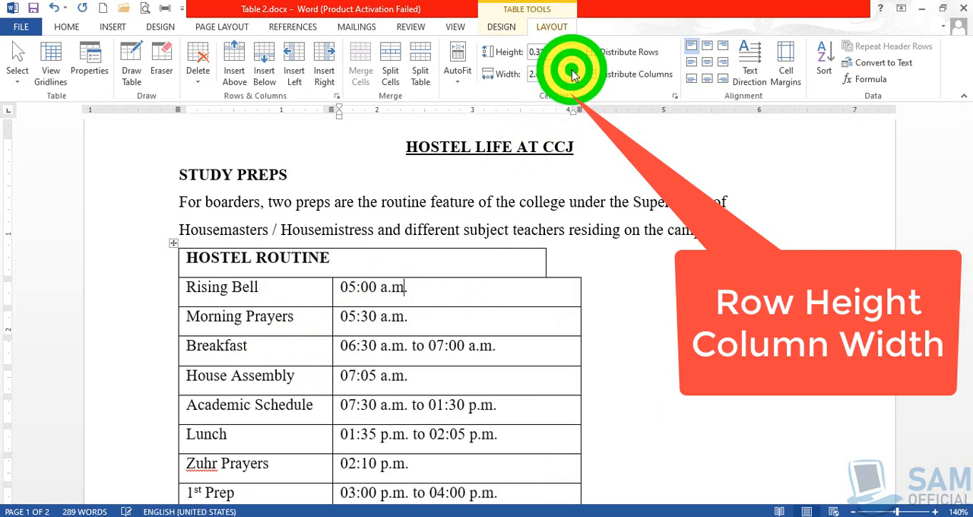
left_click(572, 70)
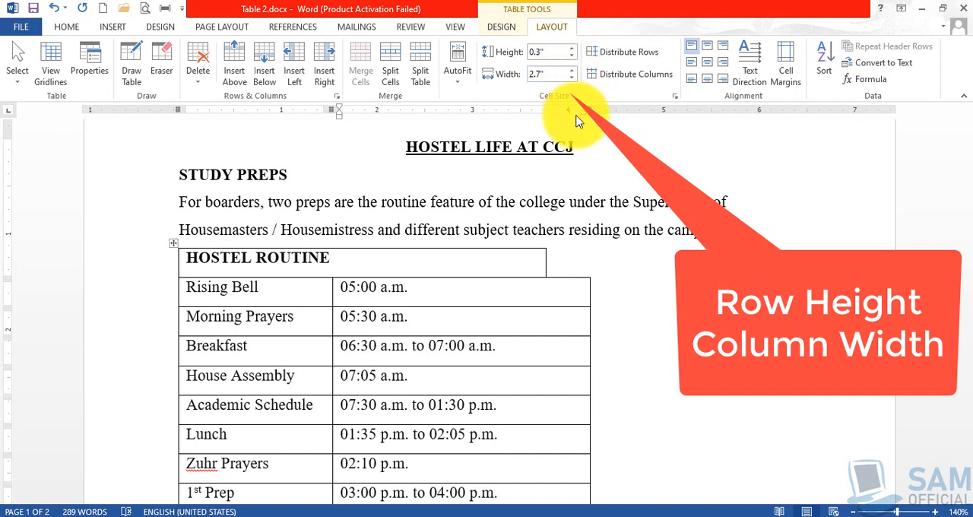
left_click(472, 262)
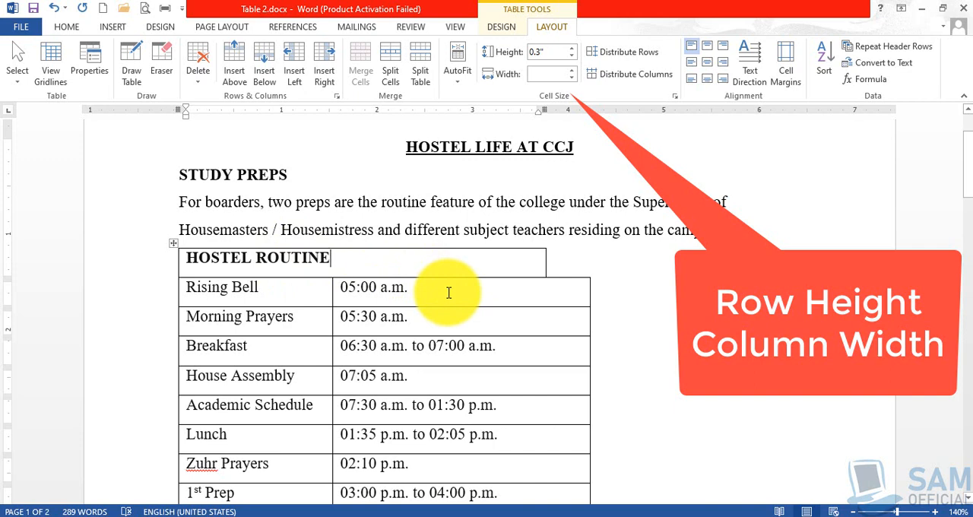
- Undo the width increases of the time column
key("ctrl+z")
key("ctrl+z")
key("ctrl+z")
key("ctrl+z")
key("ctrl+z")
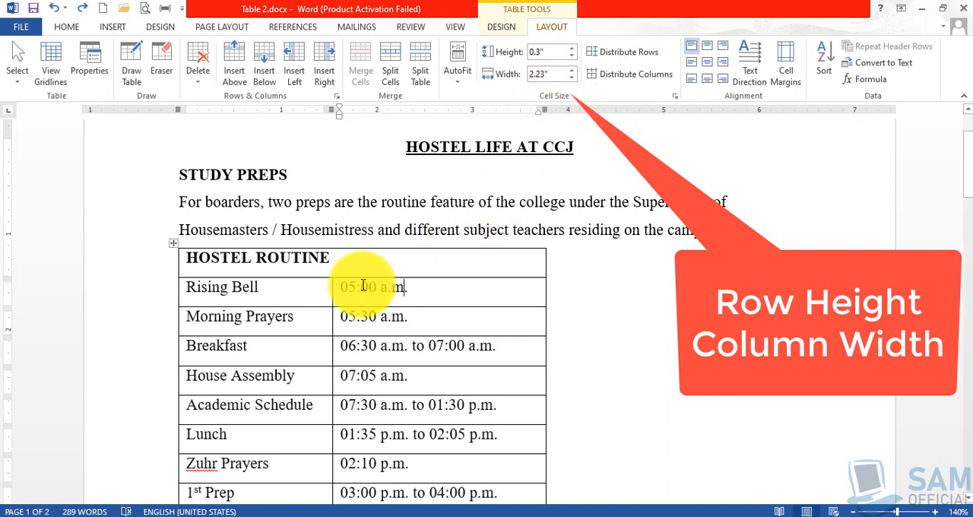
left_click(313, 291)
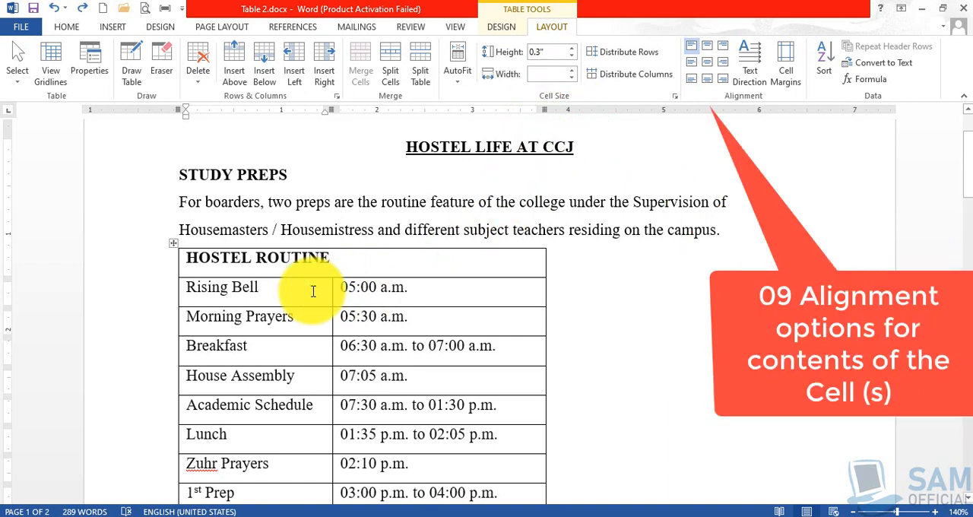
scroll(310, 291, "down", 1)
scroll(311, 291, "up", 1)
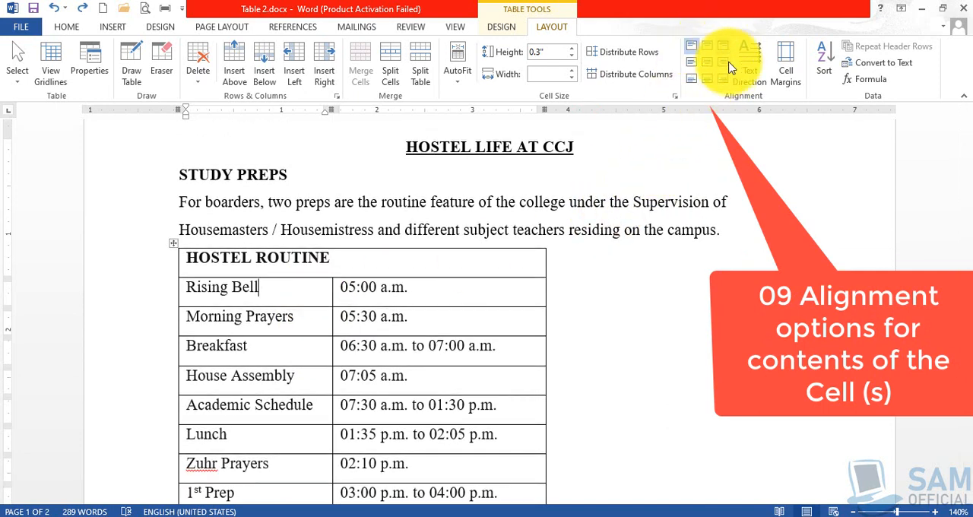
left_click(300, 295)
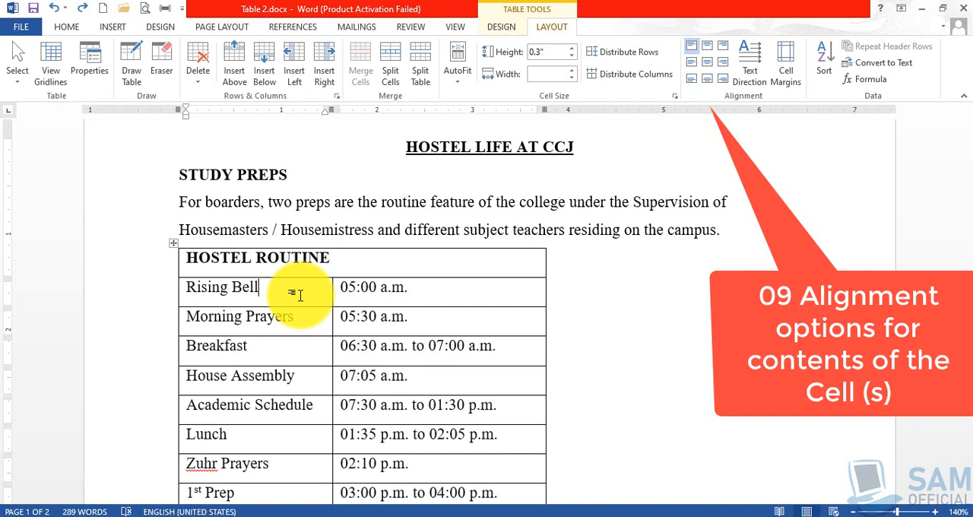
- Select the Rising Bell, Morning Prayers and Breakfast rows and increase their height stepwise to 1"
left_click(193, 286)
left_click_drag(312, 296, 445, 347)
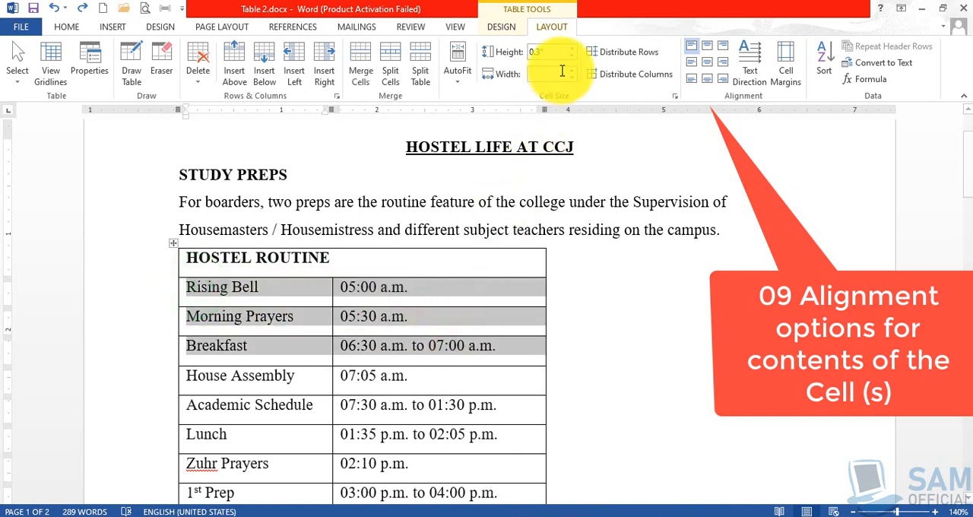
left_click(571, 48)
left_click(572, 48)
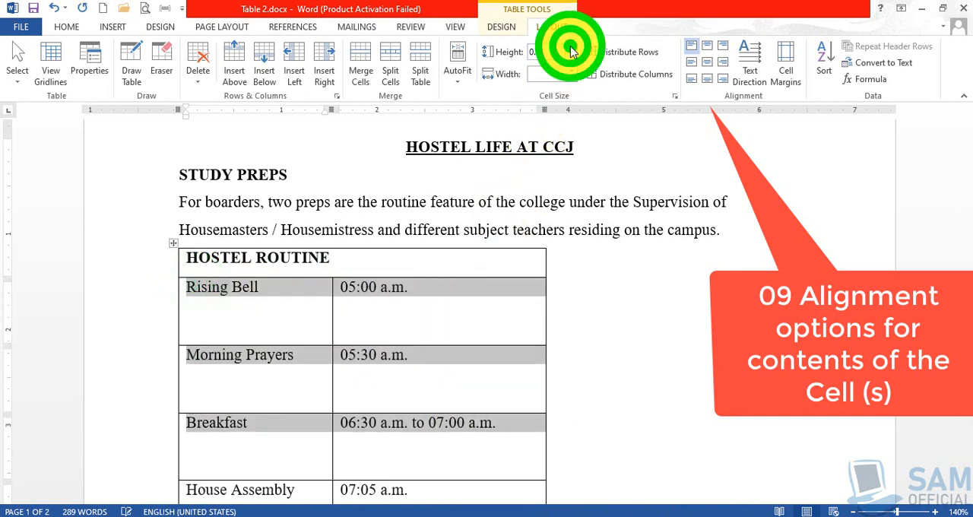
left_click(572, 49)
left_click(571, 48)
scroll(498, 335, "down", 3)
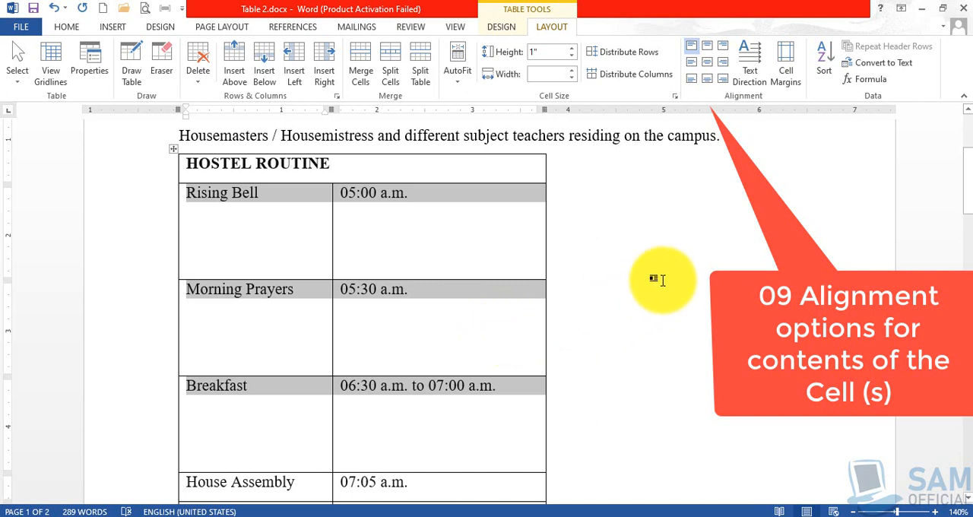
- Examine how the text sits inside the enlarged Rising Bell and 05:00 a.m. cells
left_click(437, 233)
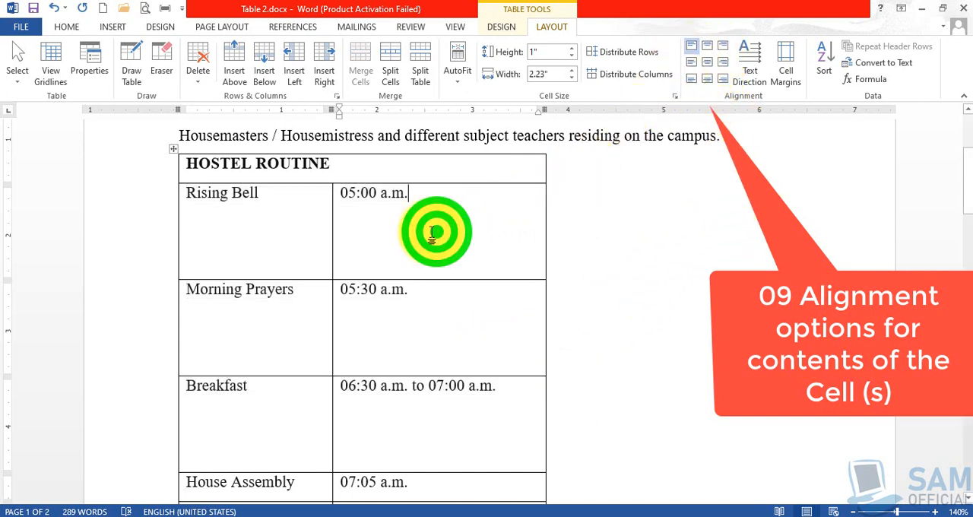
left_click(341, 190)
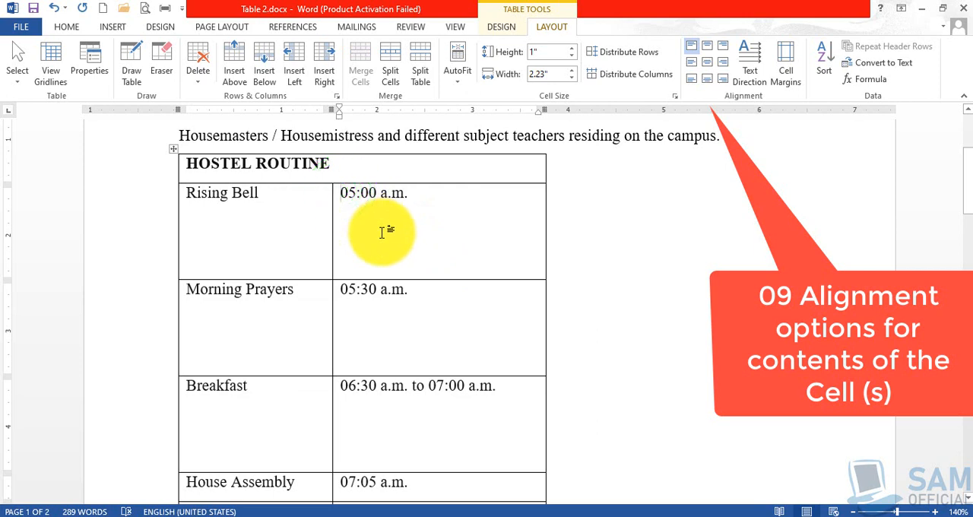
left_click(186, 192)
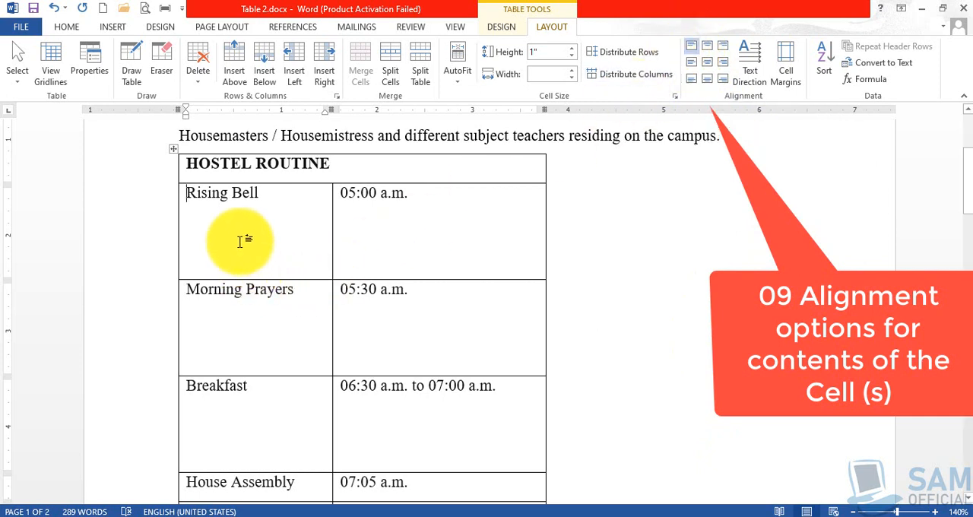
double_click(198, 194)
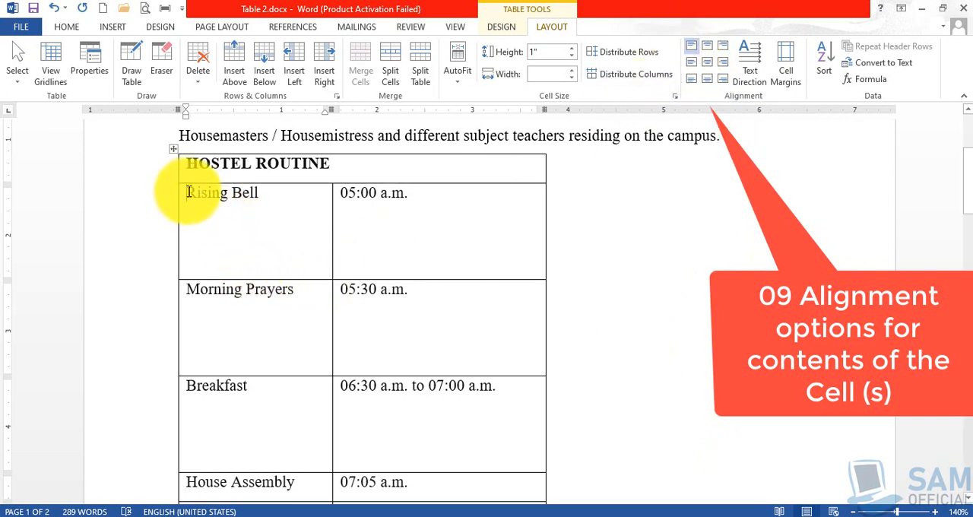
left_click_drag(188, 192, 318, 192)
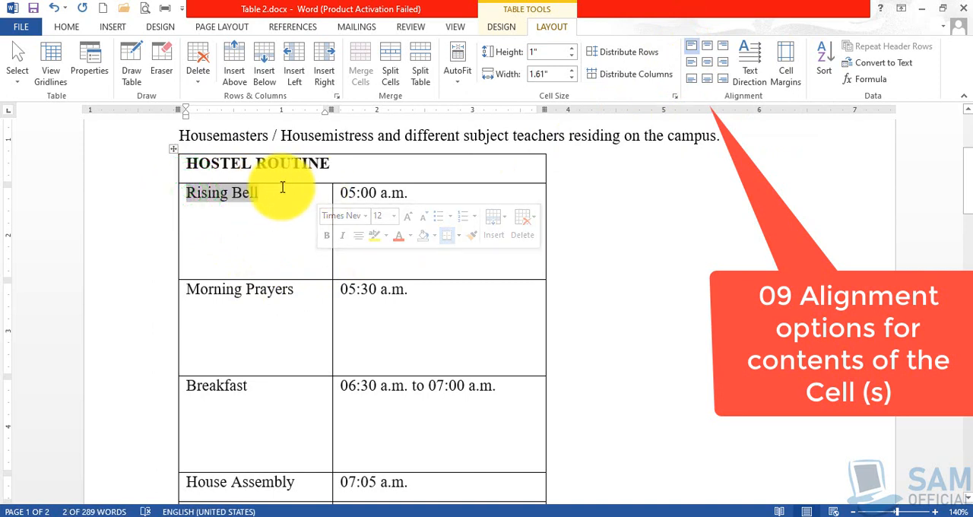
left_click(207, 235)
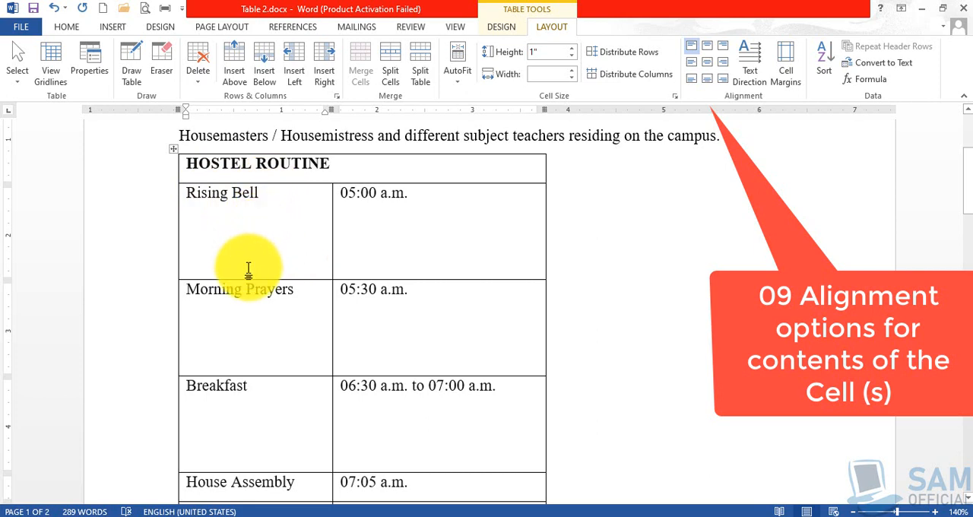
left_click(237, 194)
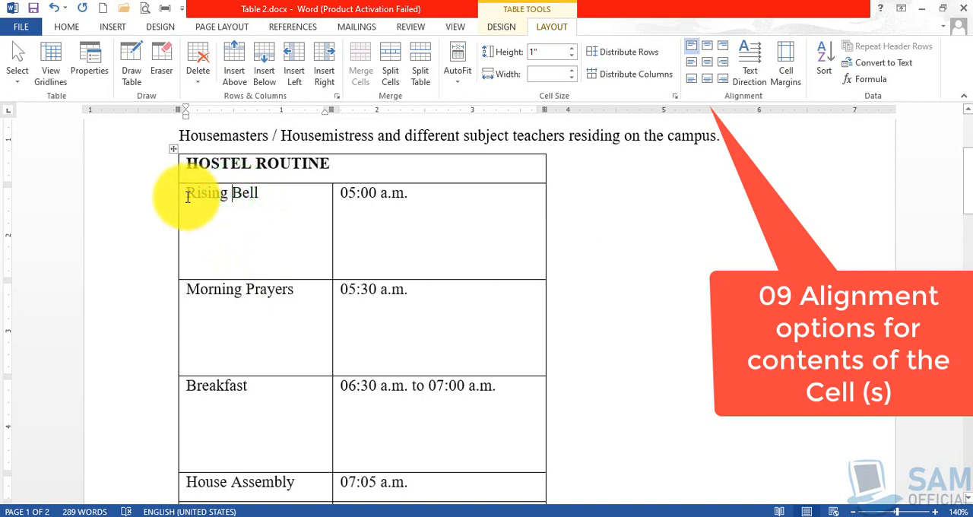
left_click(325, 194)
- Select the Rising Bell cell and try the Align Top Center and top right alignments on its text
left_click(186, 191)
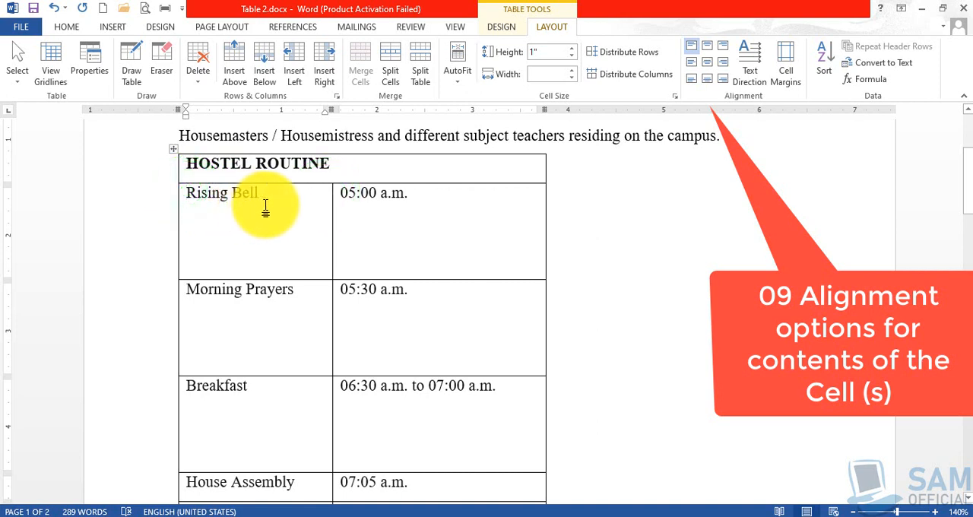
left_click(709, 48)
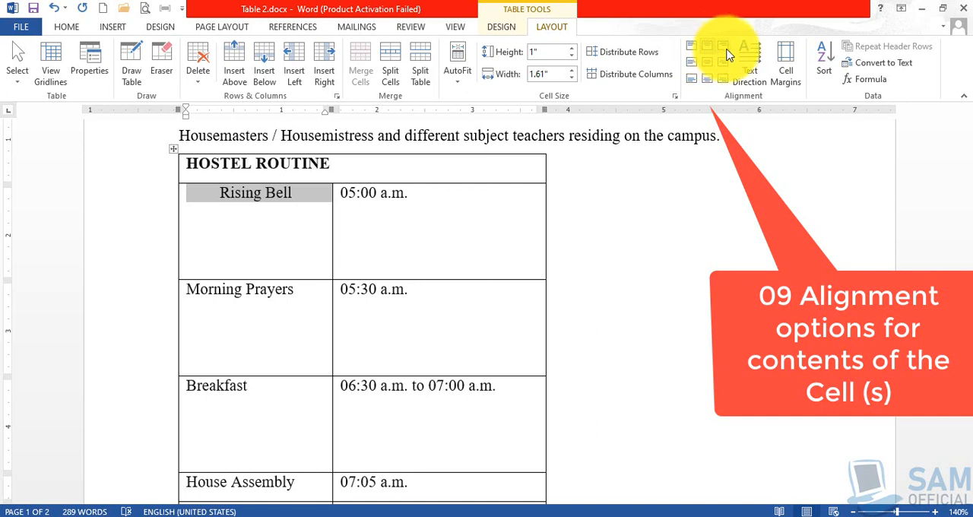
left_click(725, 48)
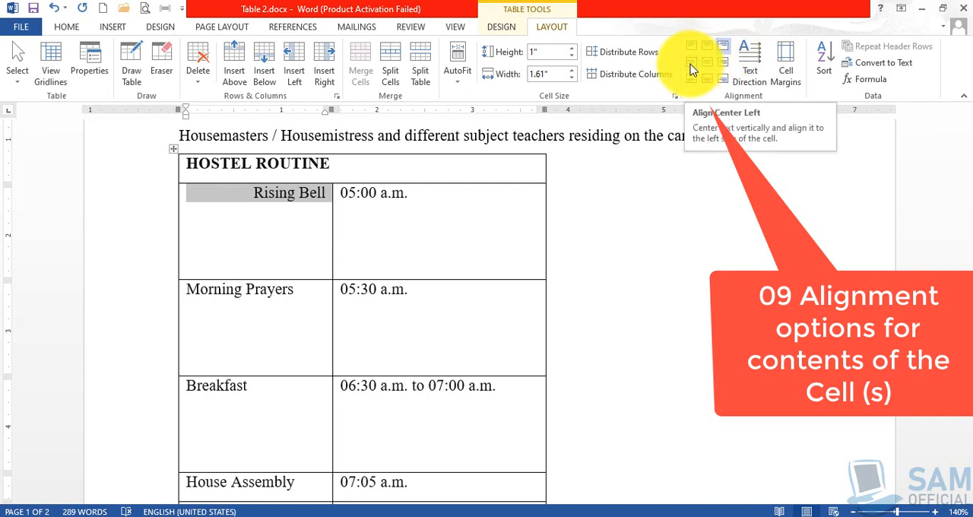
- Try the three vertically centered alignments on the Rising Bell cell: left, center and right
left_click(693, 70)
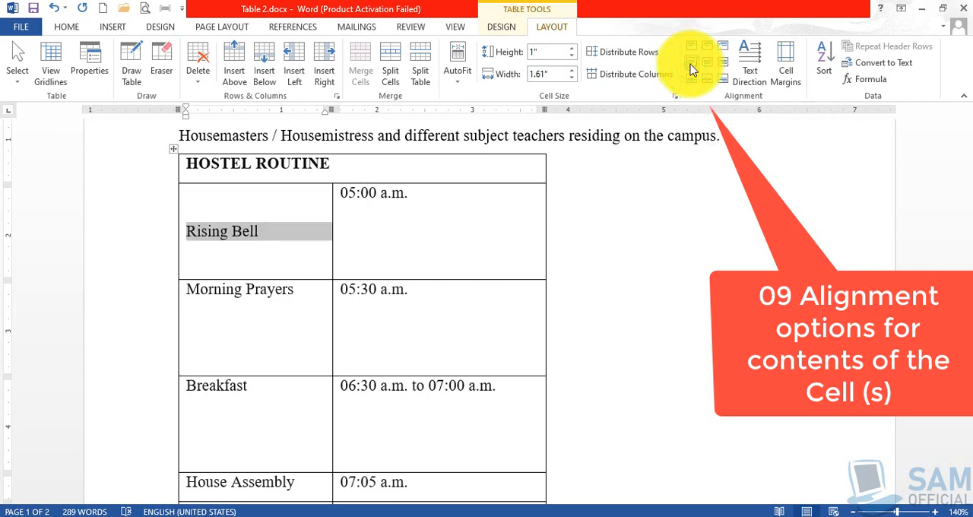
left_click(186, 232)
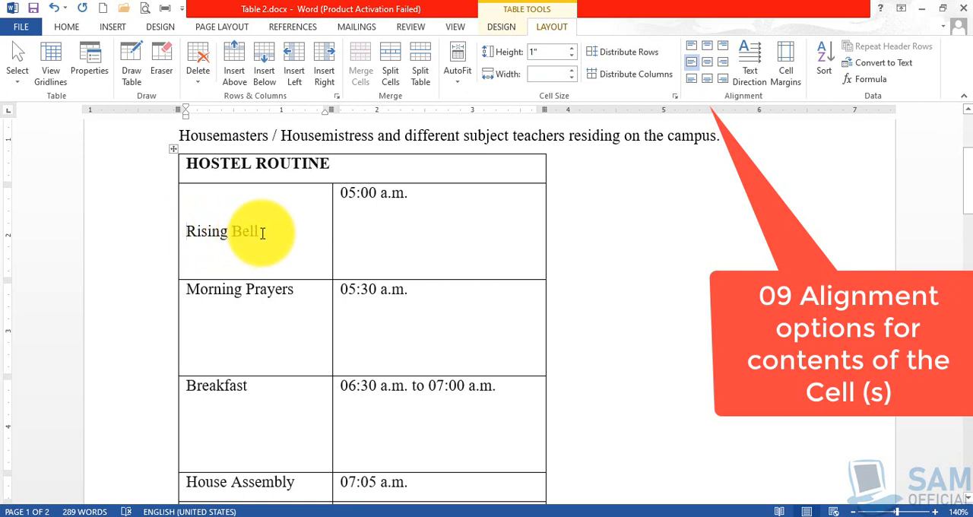
left_click(707, 63)
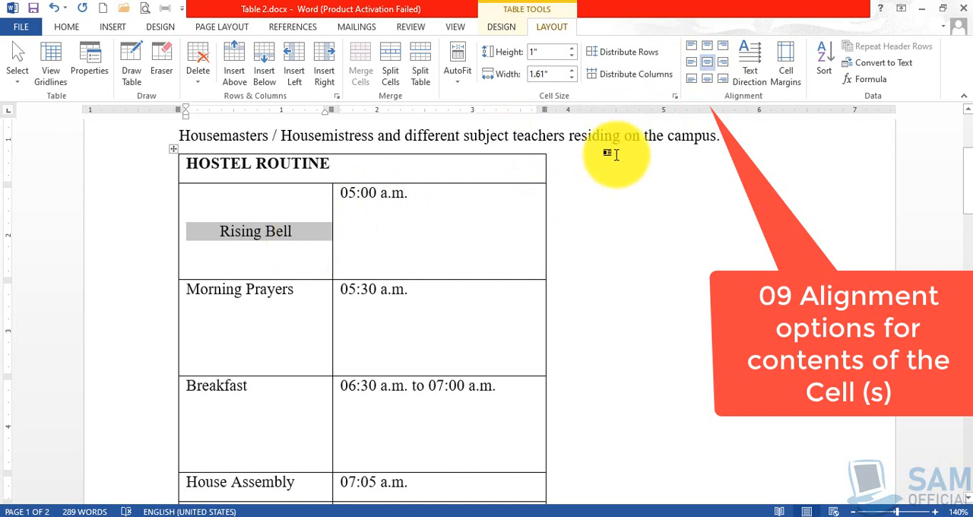
left_click(724, 64)
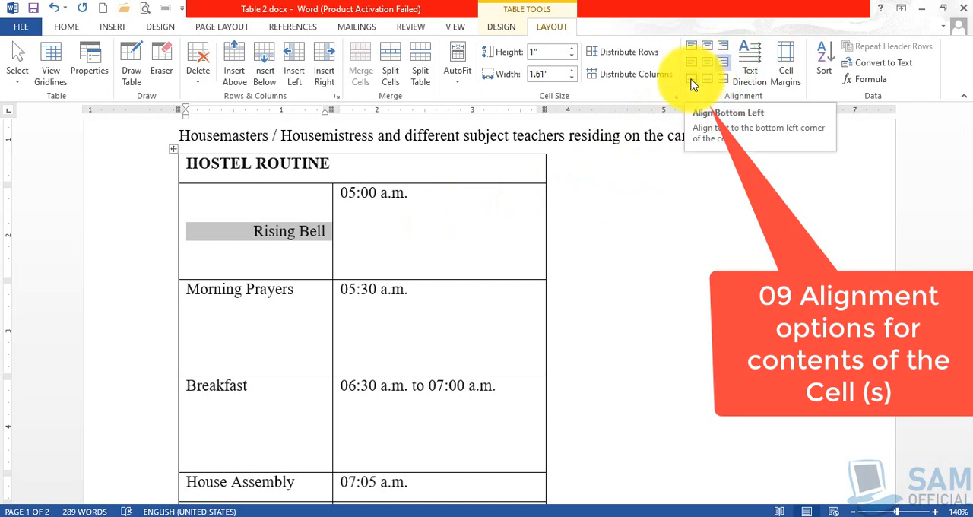
- Align the Rising Bell text along the cell's bottom edge: left, center and finally right
left_click(691, 82)
left_click(707, 79)
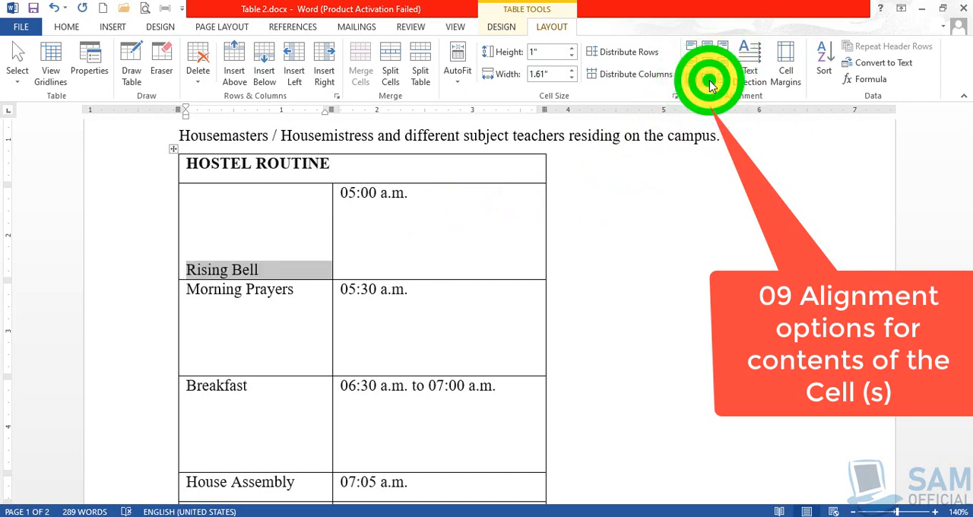
left_click(723, 81)
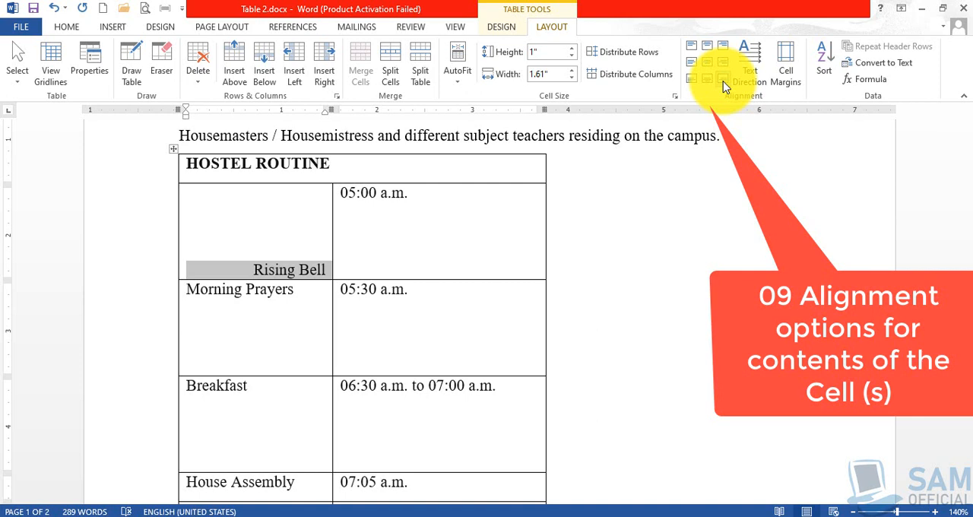
- Deselect the Rising Bell cell and minimize the document window to show the desktop
left_click(266, 258)
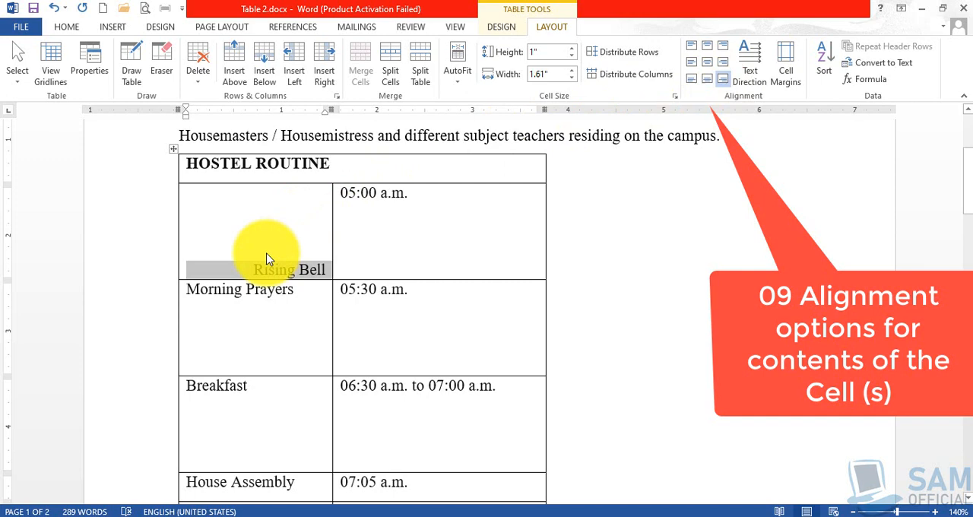
left_click(288, 248)
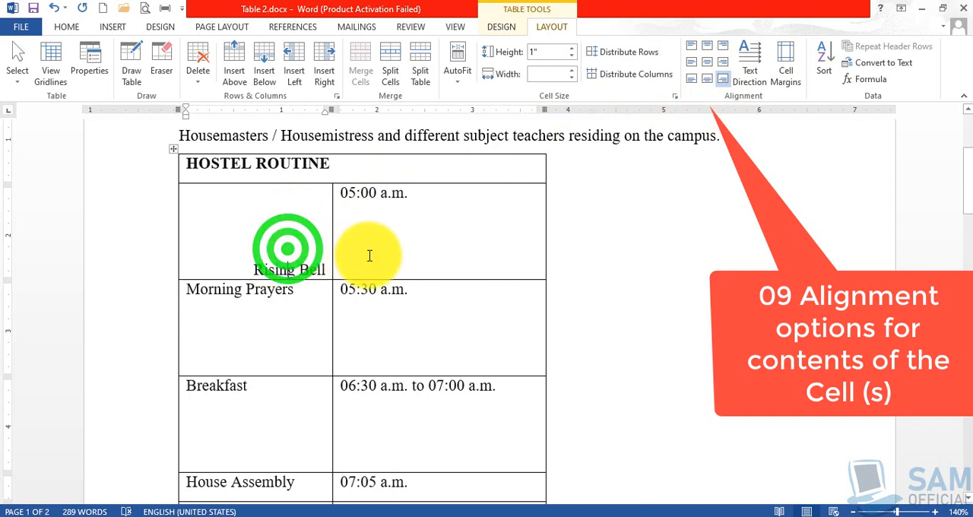
left_click(922, 8)
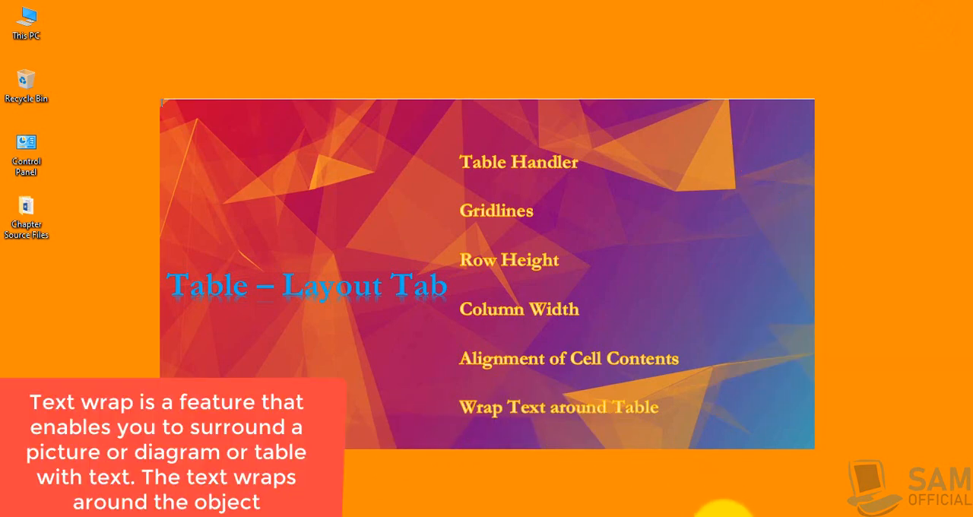
- Bring back the Table 2.docx window and undo the cell alignment and row height changes on the Hostel Routine table
left_click(718, 512)
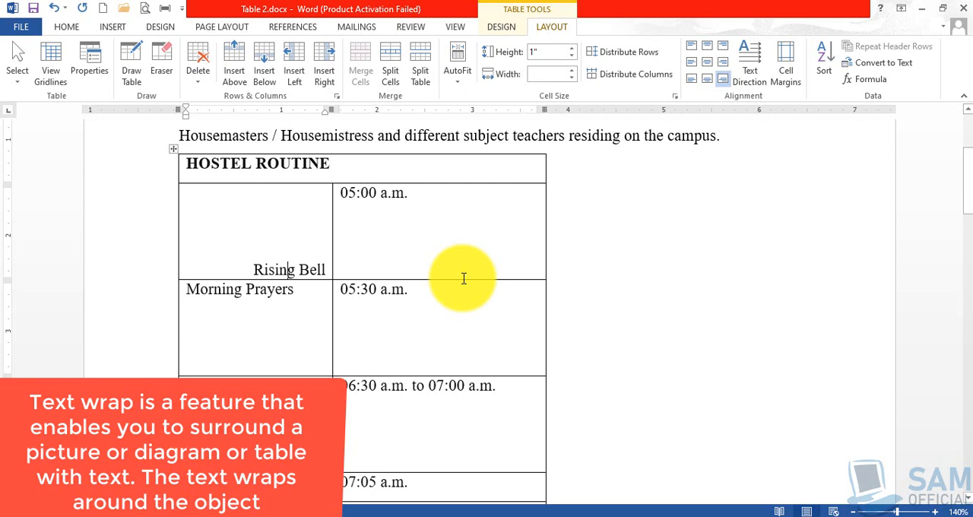
key("ctrl+z")
key("ctrl+z")
key("ctrl+z")
key("ctrl+z")
key("ctrl+z")
key("ctrl+z")
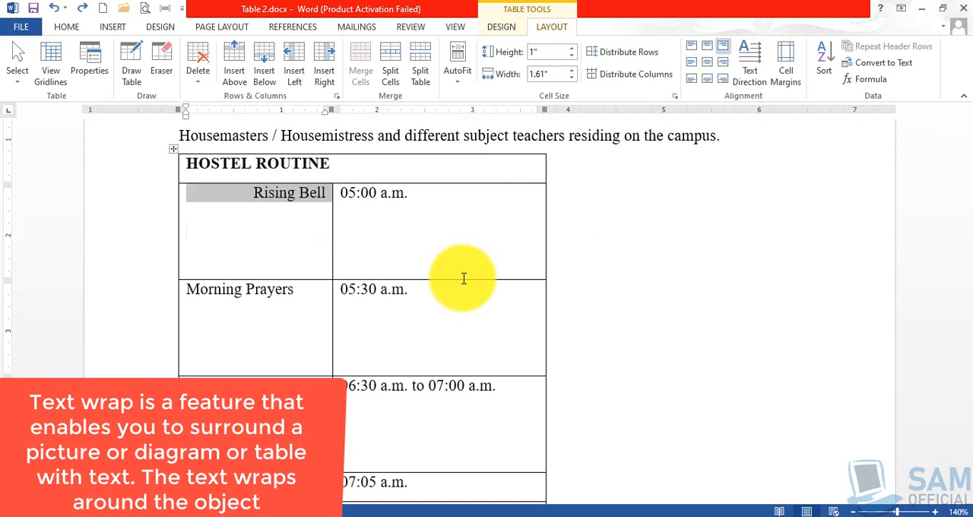
key("ctrl+z")
key("ctrl+z")
key("ctrl+z")
key("ctrl+z")
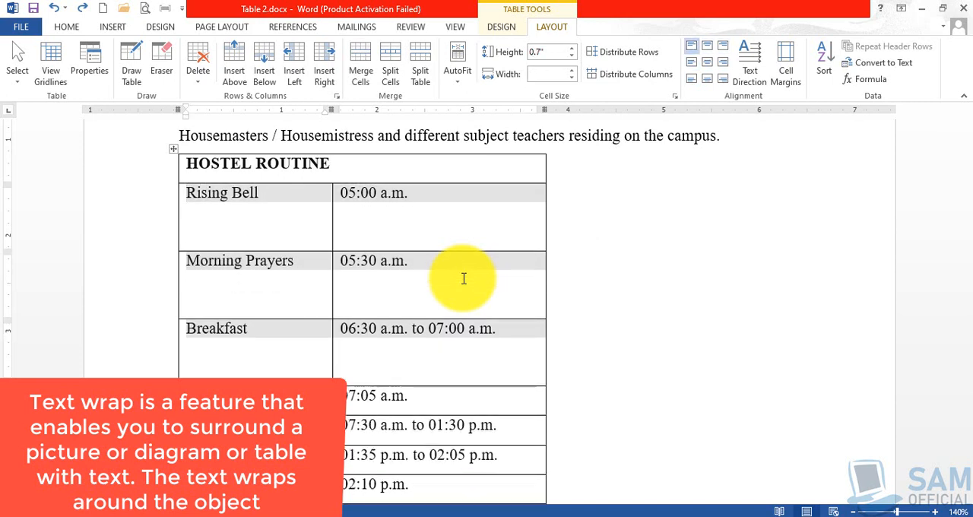
key("ctrl+z")
key("ctrl+z")
key("ctrl+z")
key("ctrl+z")
key("ctrl+z")
key("ctrl+z")
key("ctrl+z")
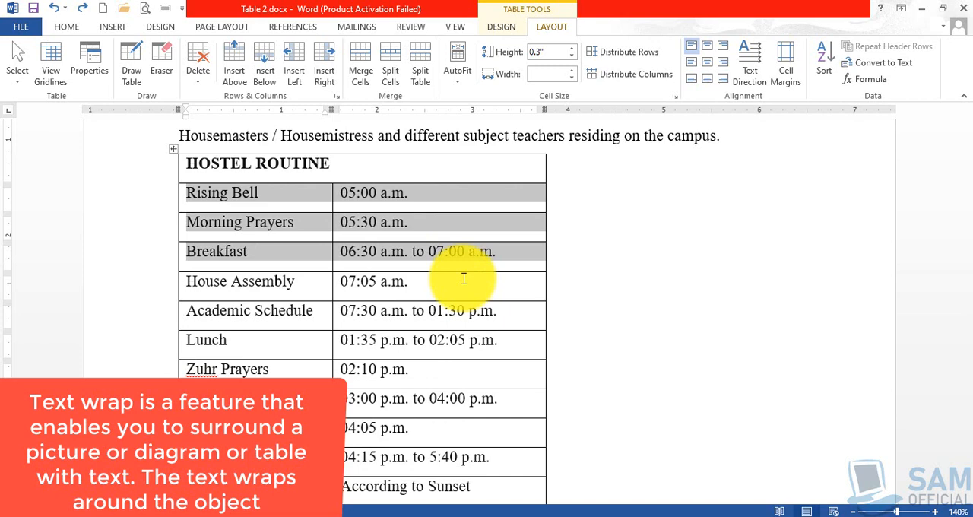
left_click(628, 174)
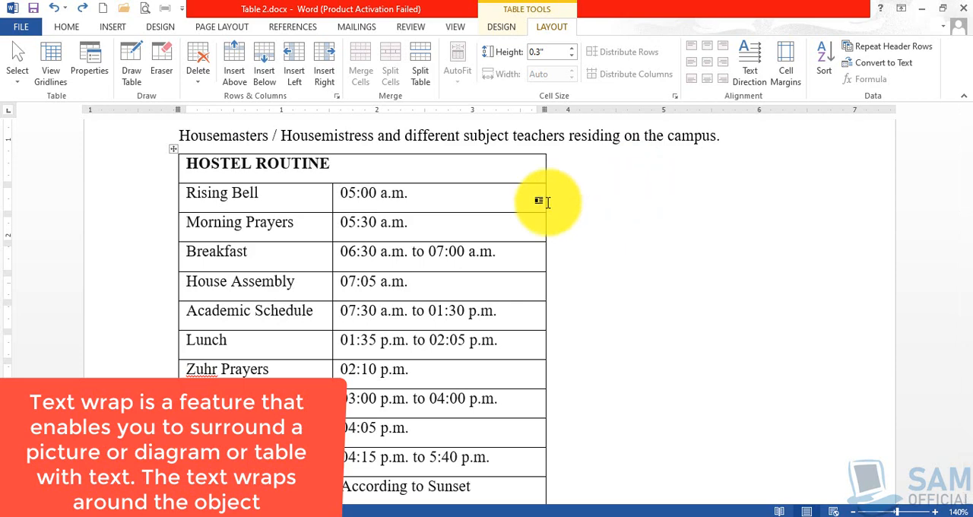
- Highlight the two-line Study Preps paragraph above the Hostel Routine table
scroll(289, 259, "up", 3)
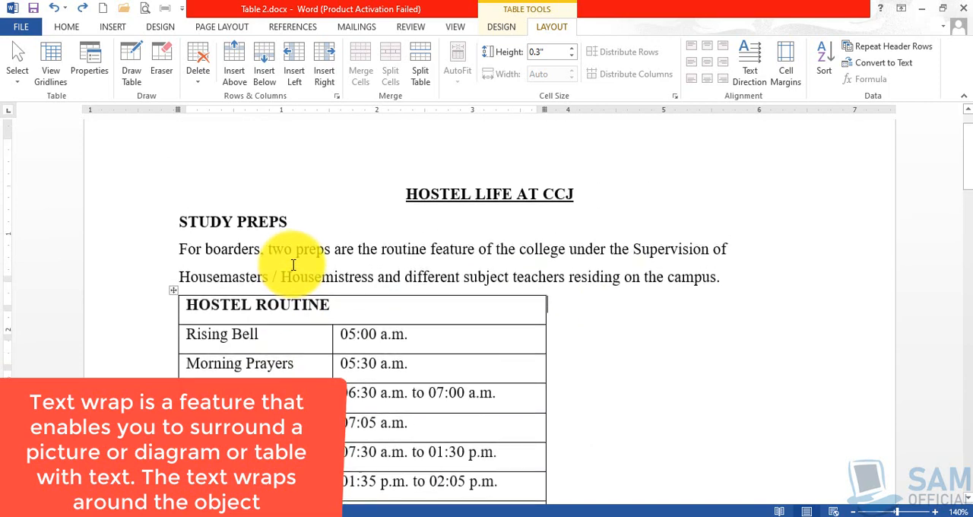
scroll(250, 244, "down", 2)
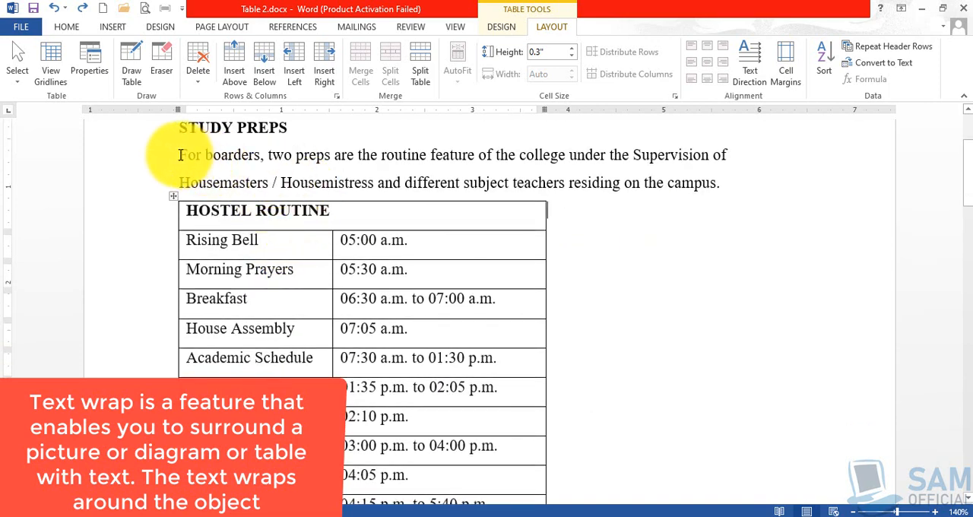
left_click_drag(178, 155, 729, 182)
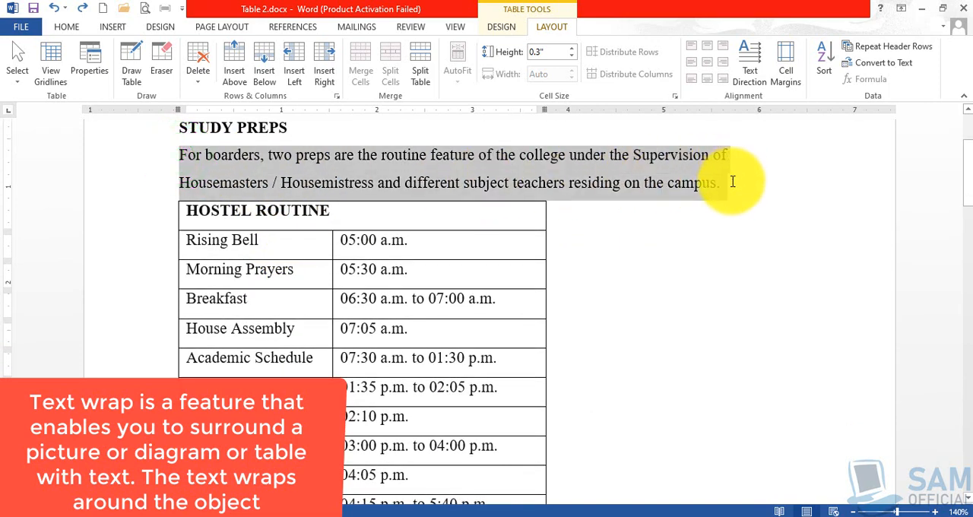
- Delete the empty line between the Hostel Routine table and the General Instructions heading
scroll(473, 297, "down", 10)
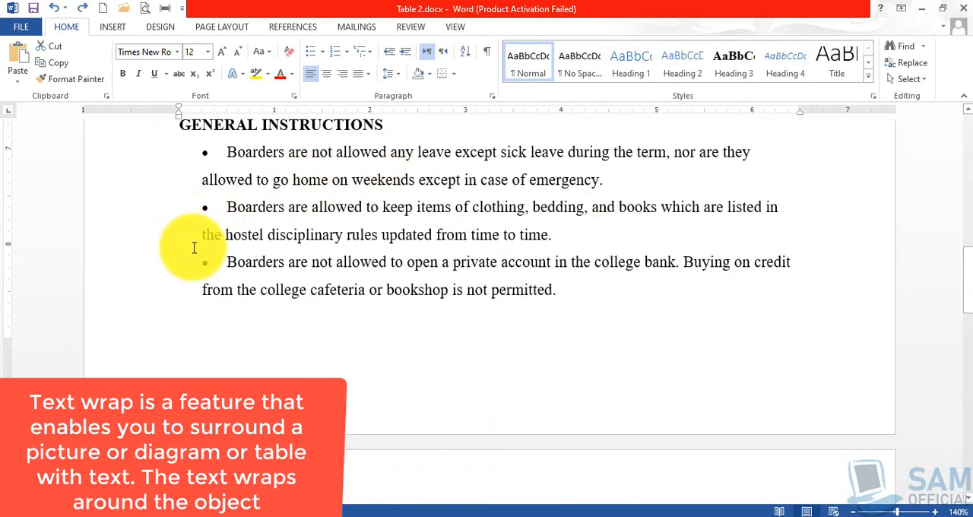
scroll(190, 246, "up", 3)
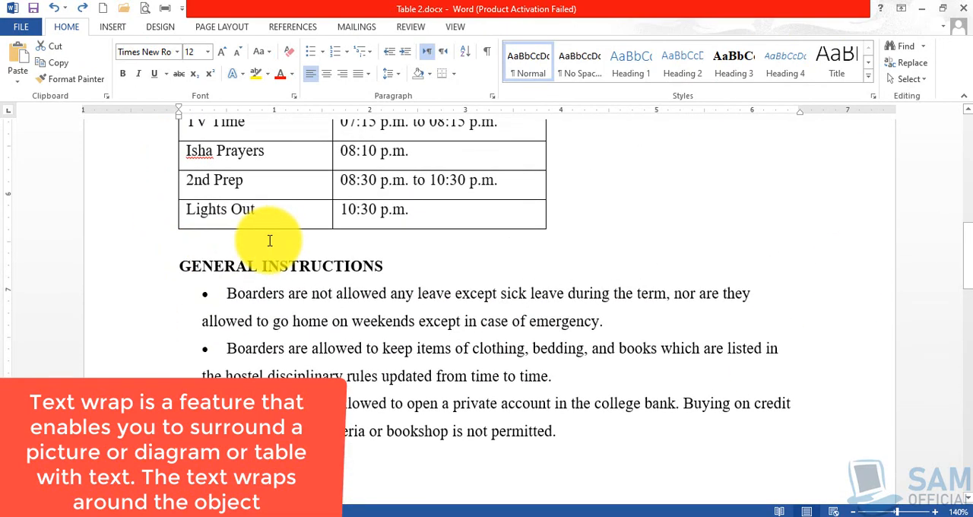
left_click(269, 240)
key("Delete")
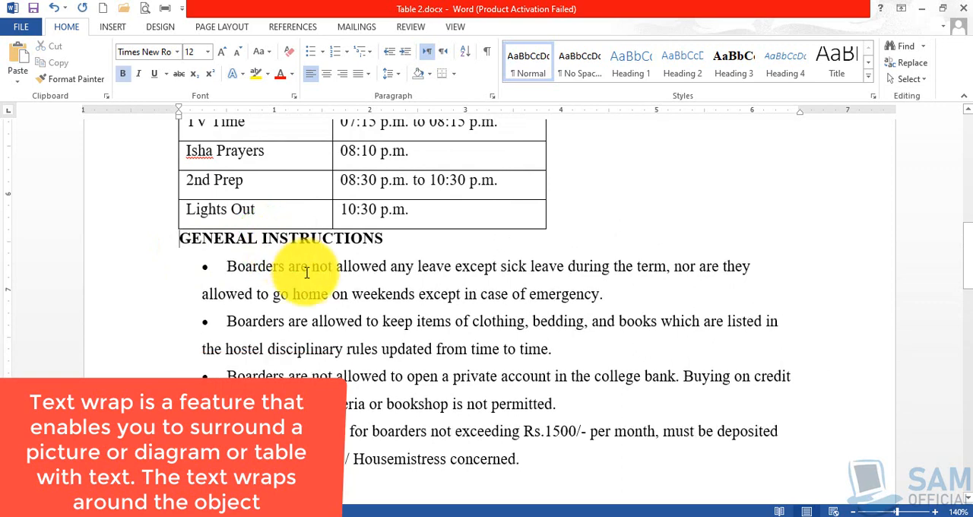
- Highlight the General Instructions heading with its first three bullets, look over the surrounding text and clear the selection beside the table
scroll(306, 272, "up", 2)
left_click_drag(183, 332, 564, 490)
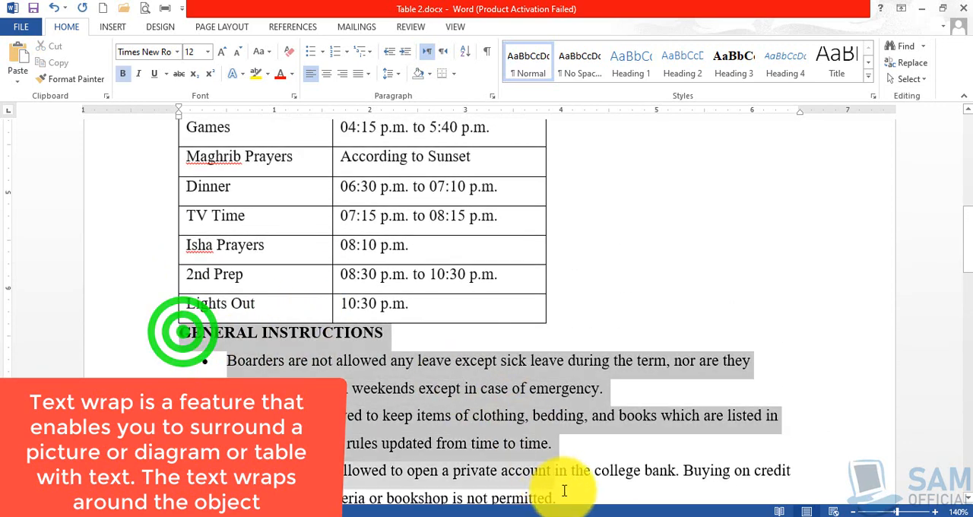
scroll(391, 402, "down", 6)
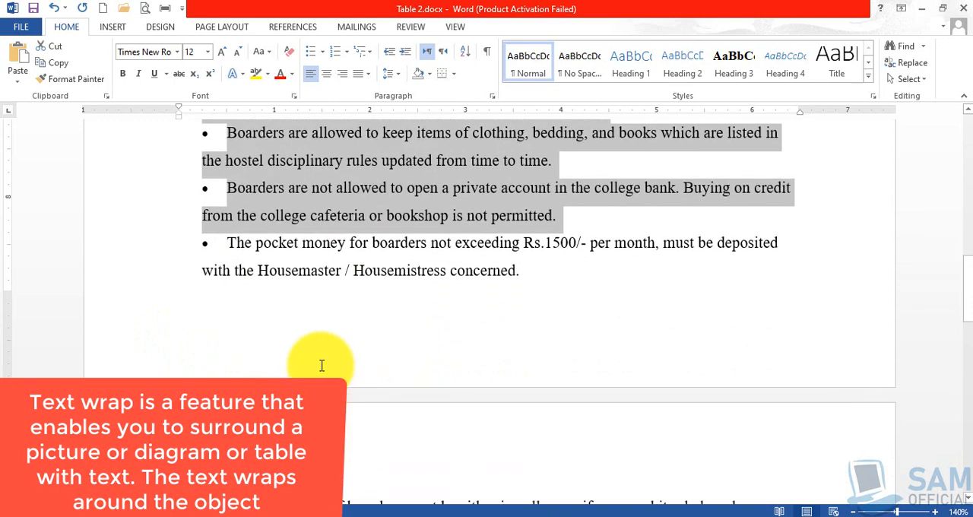
scroll(321, 366, "down", 2)
scroll(445, 390, "up", 13)
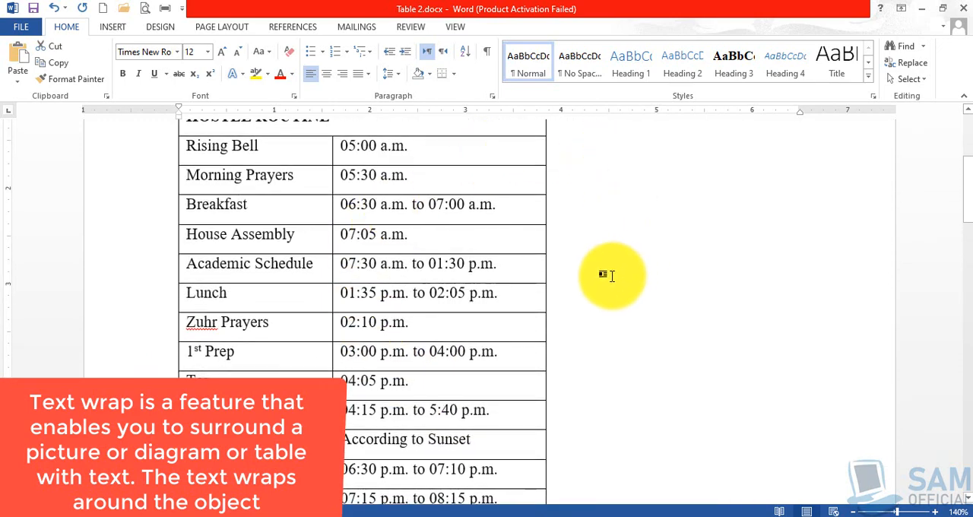
scroll(611, 275, "up", 3)
left_click(591, 261)
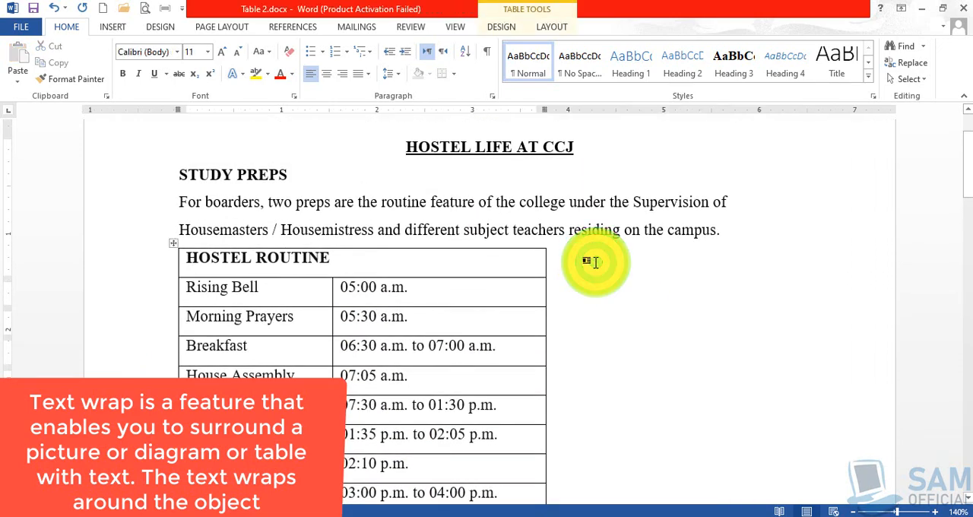
- Select the whole Hostel Routine table, view its Table Properties and close them without changes
left_click(256, 298)
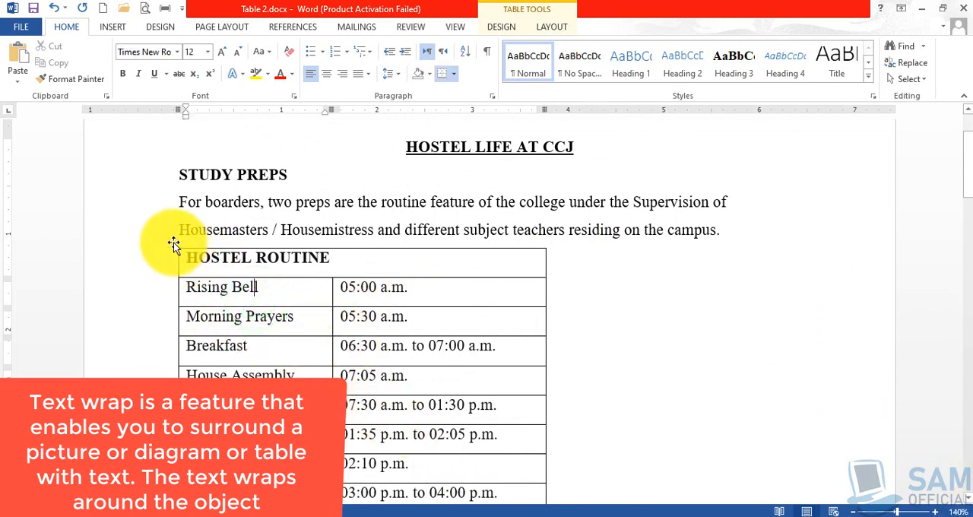
left_click(276, 271)
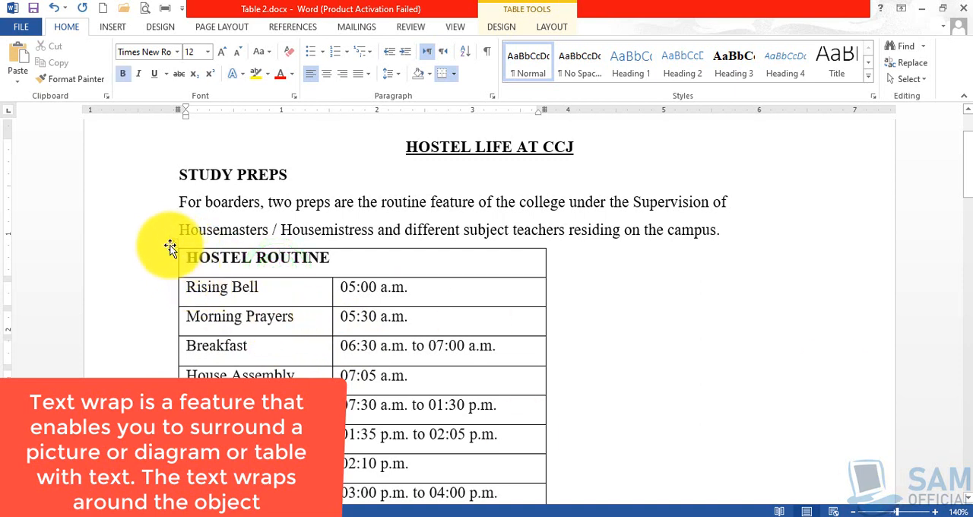
left_click(174, 240)
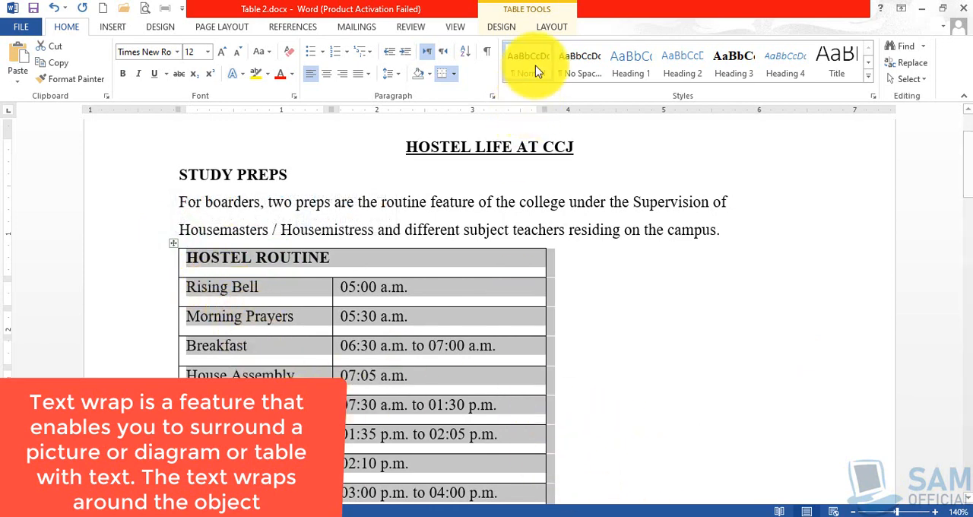
left_click(551, 27)
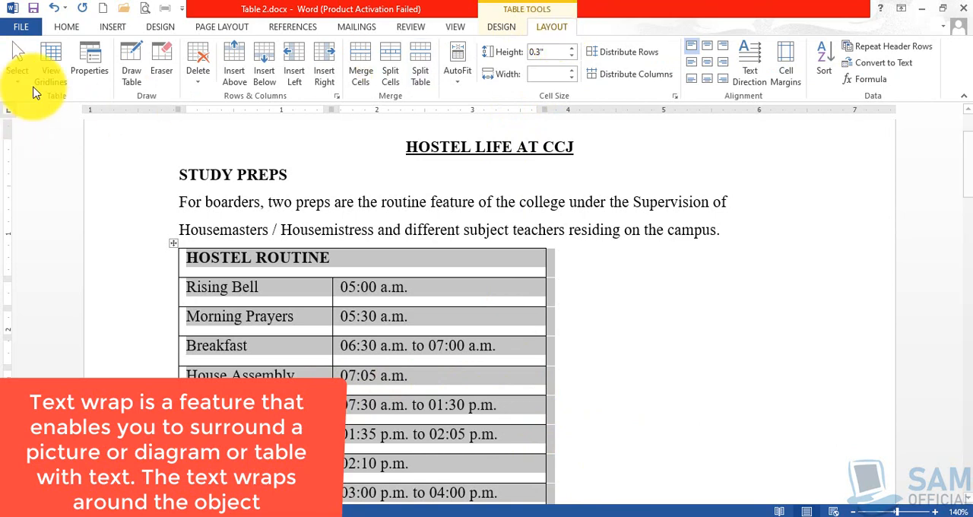
left_click(91, 69)
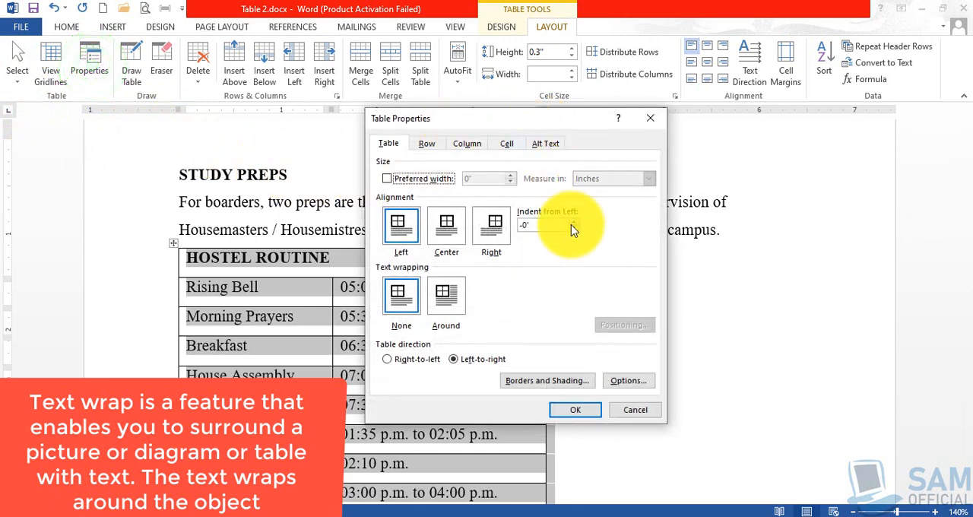
left_click(649, 119)
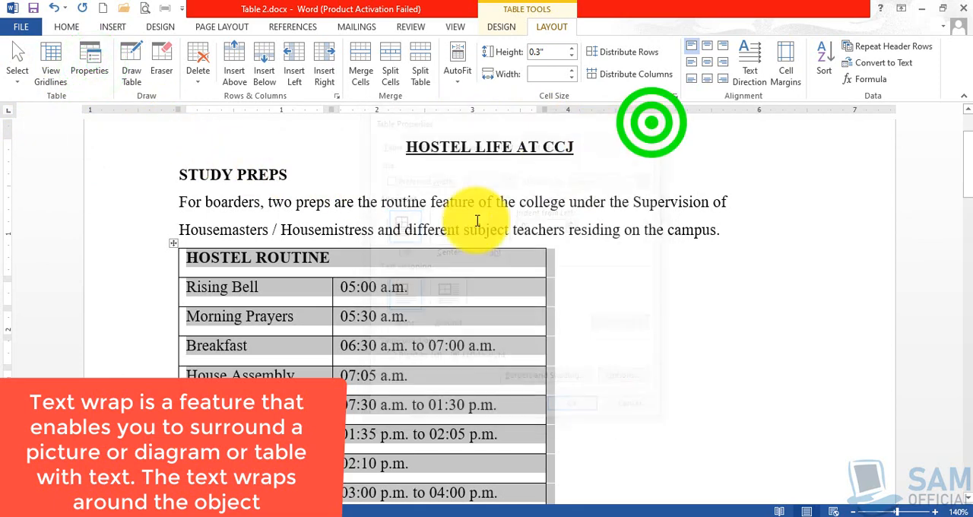
- Reopen the Hostel Routine table's properties and choose Around as the text wrapping
right_click(173, 243)
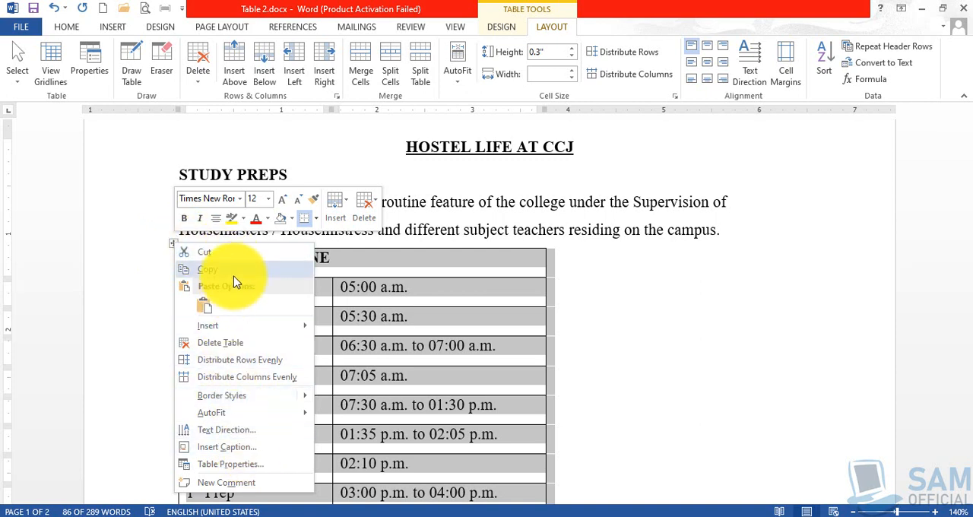
left_click(258, 463)
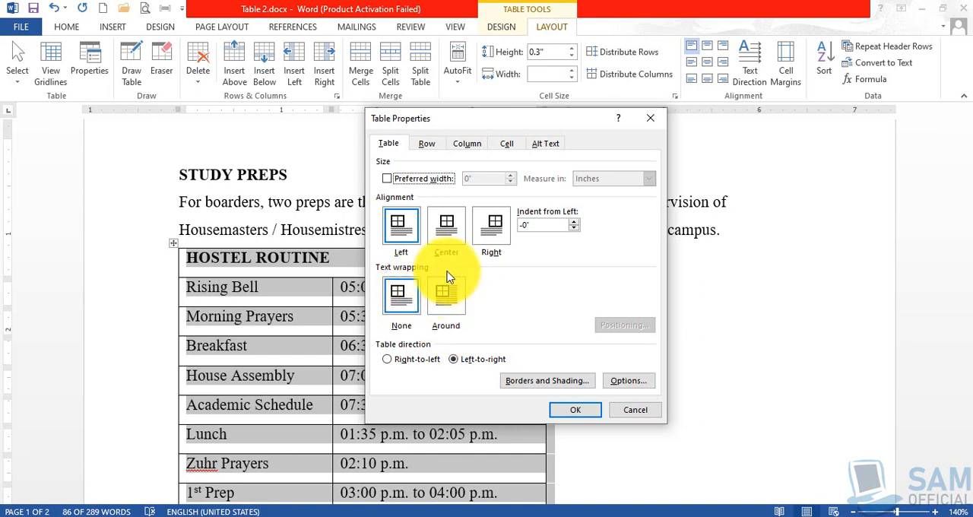
left_click(451, 304)
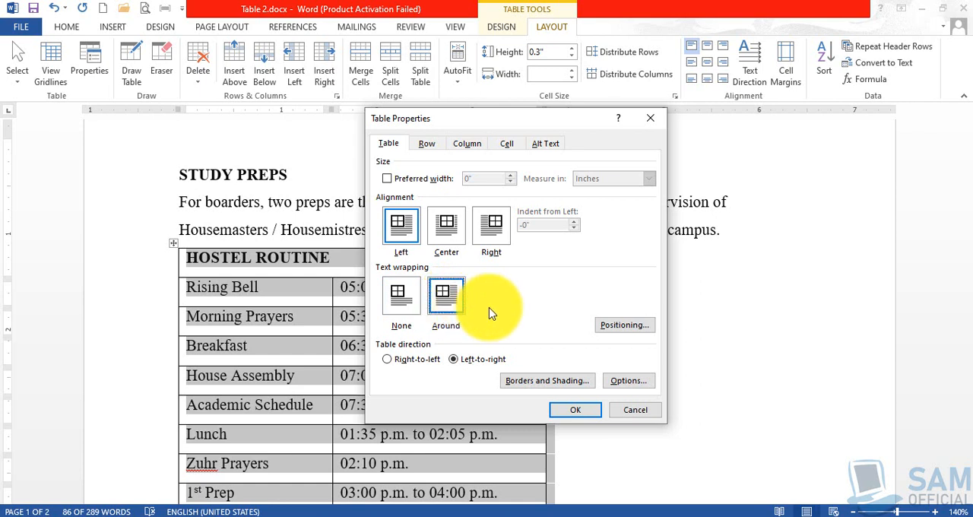
- Review the row, column, cell and alternative text properties of the table, returning to the general table settings
left_click(428, 144)
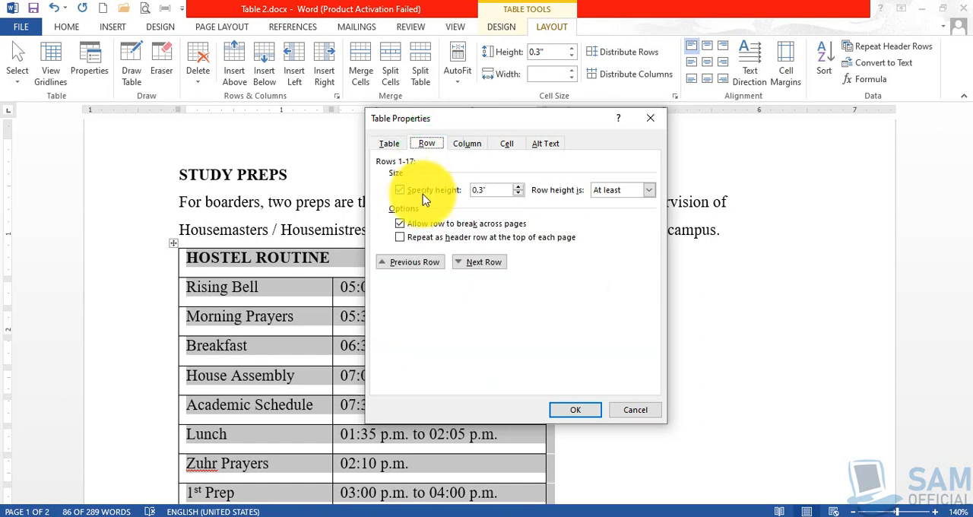
left_click(465, 145)
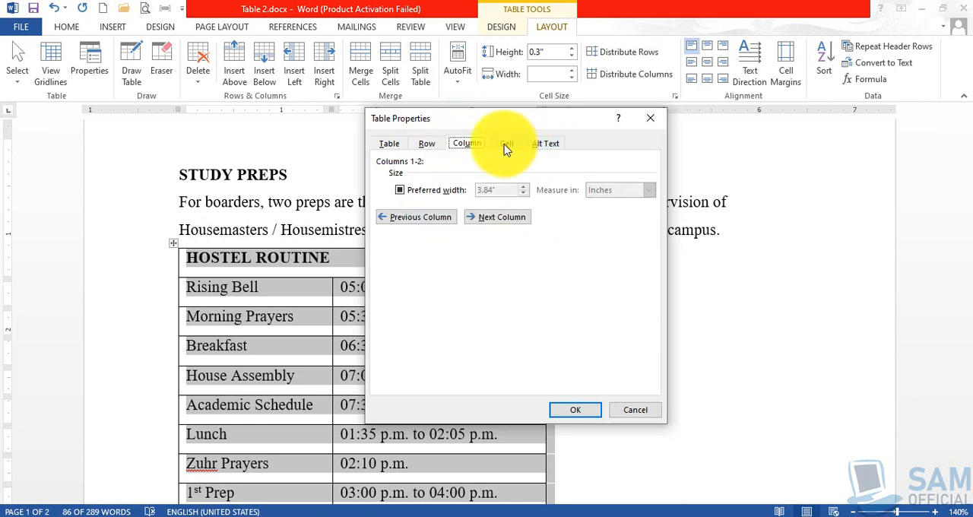
left_click(506, 145)
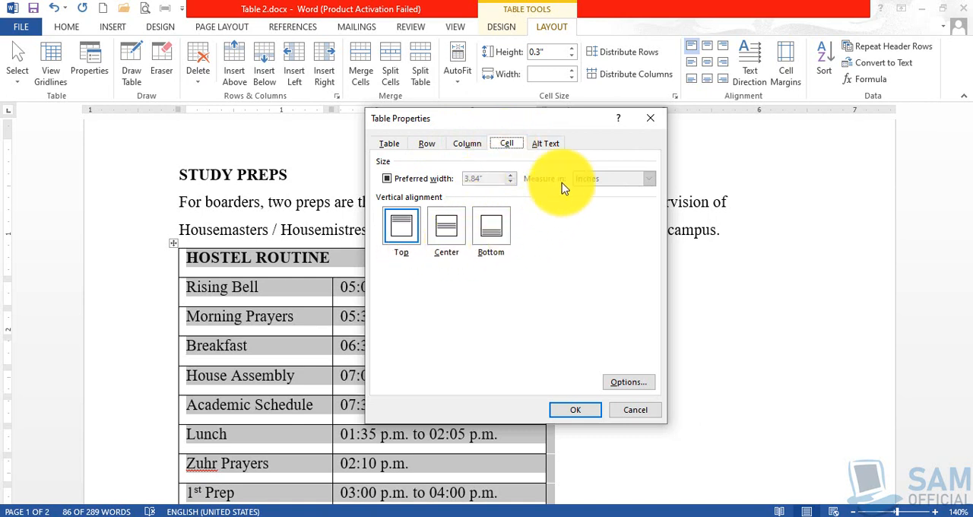
left_click(545, 144)
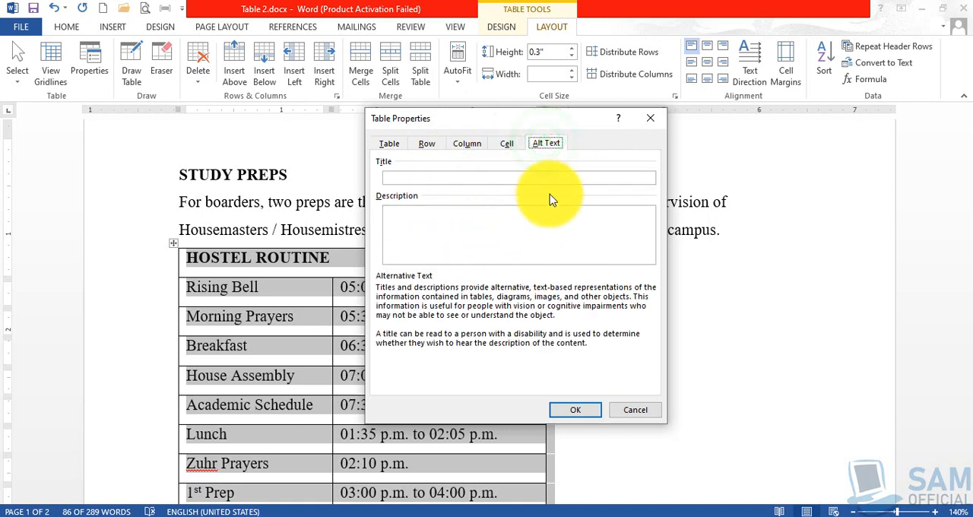
left_click(388, 145)
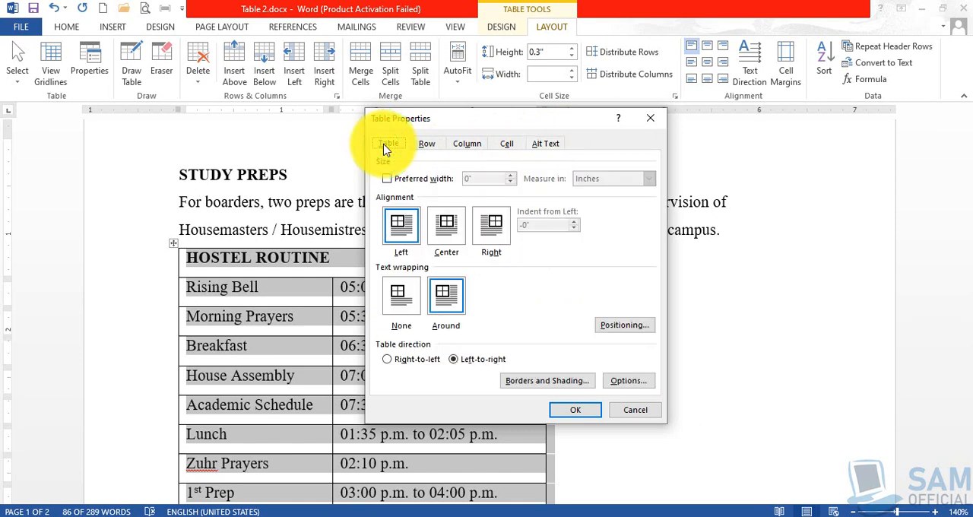
- Apply the Around text wrapping to the Hostel Routine table
left_click(449, 303)
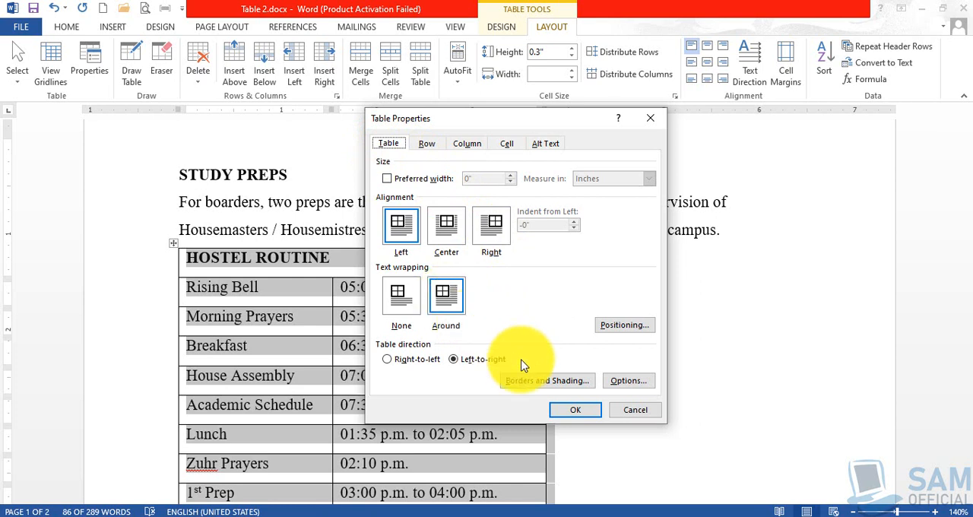
left_click(571, 410)
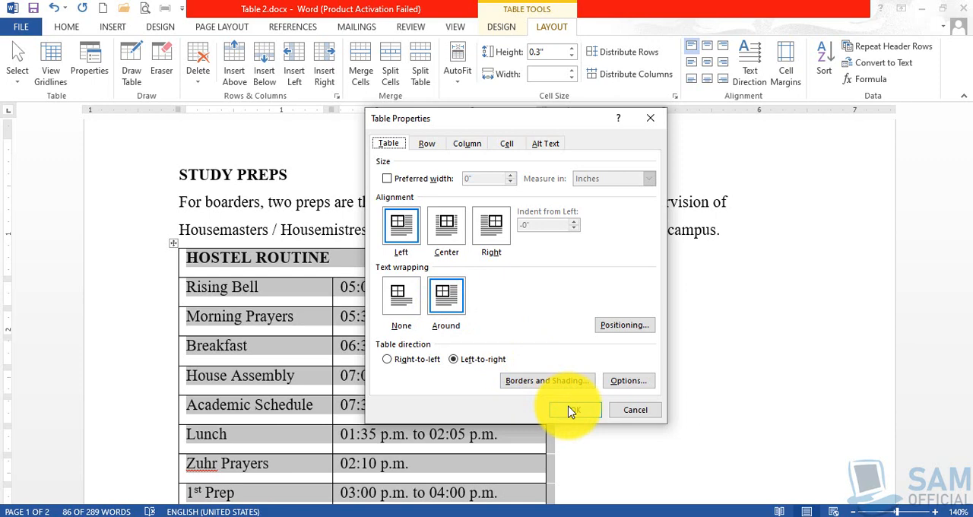
left_click(571, 410)
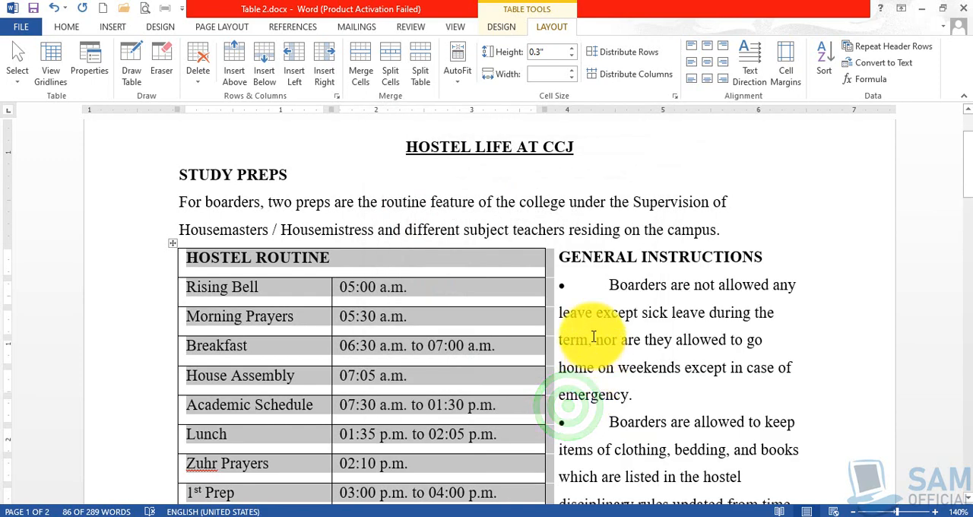
- Deselect the table and examine how the General Instructions text flows beside and below it
left_click(594, 297)
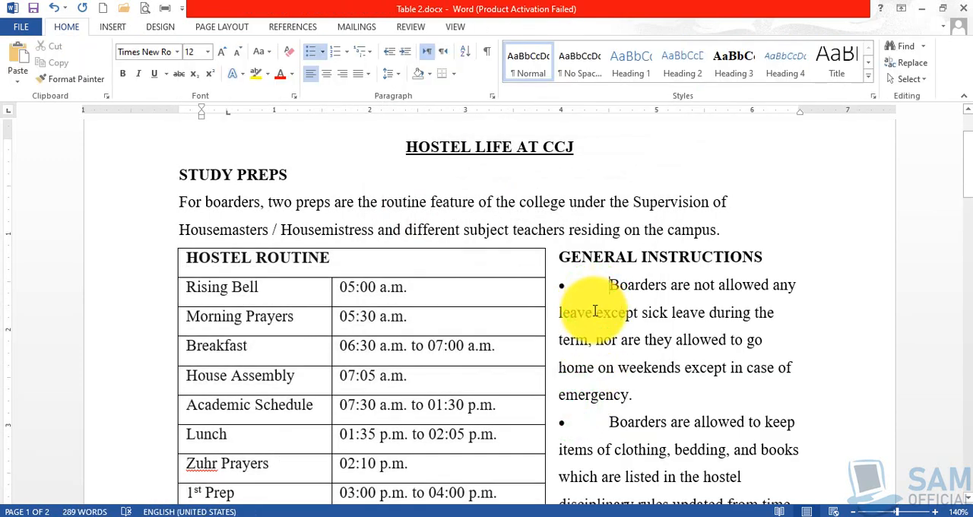
scroll(592, 304, "down", 1)
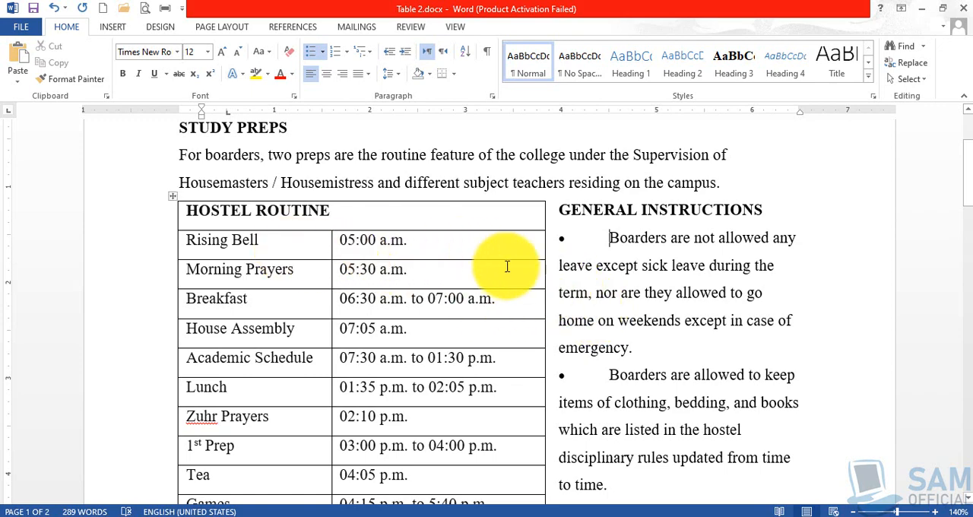
scroll(535, 281, "down", 8)
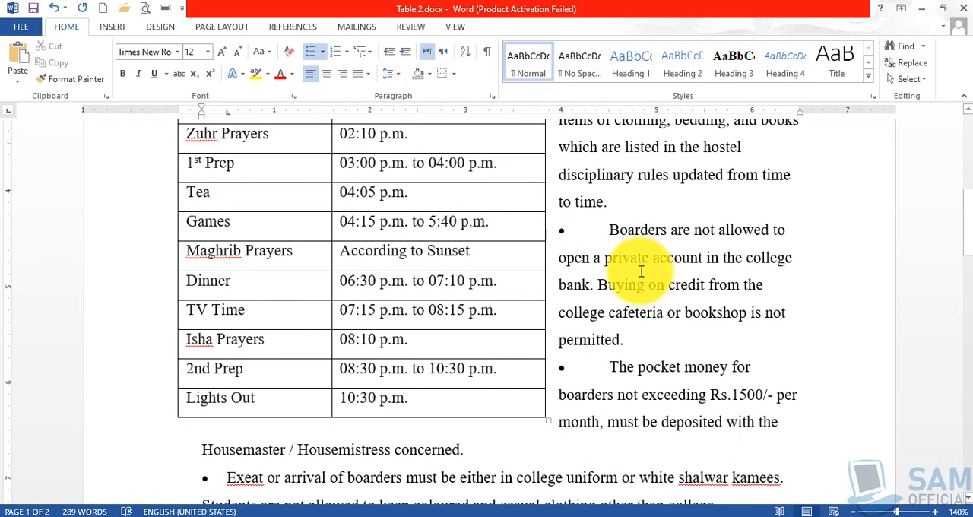
- Move the Hostel Routine table to the right margin so the General Instructions text flows along its left side
scroll(627, 273, "down", 3)
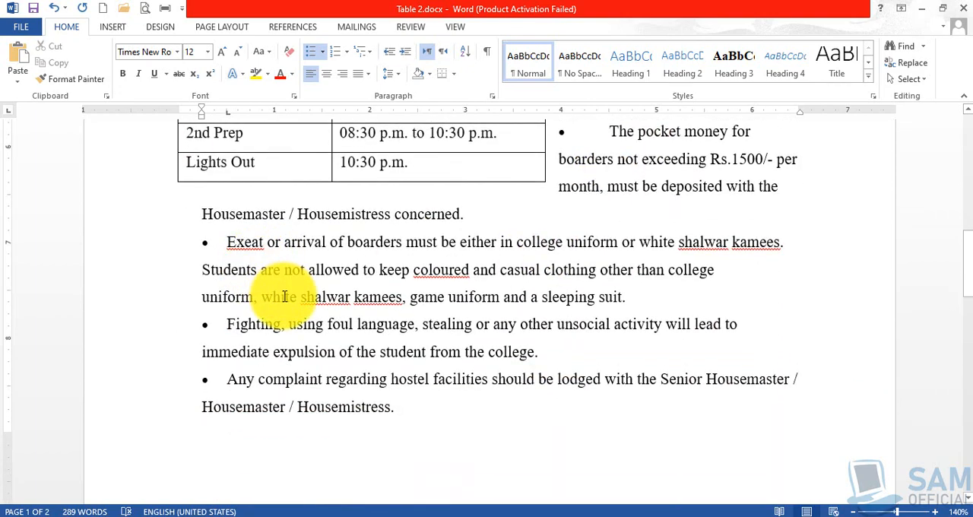
scroll(457, 370, "up", 12)
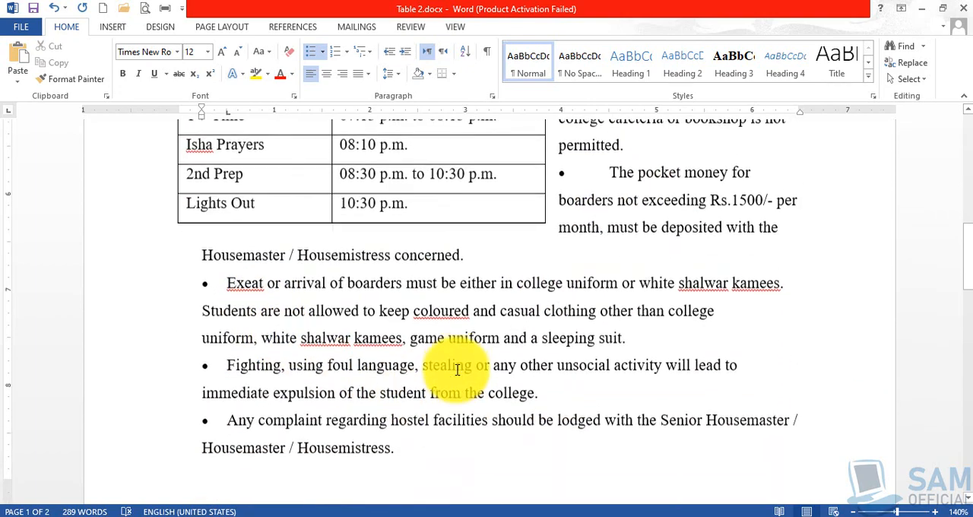
scroll(456, 370, "up", 1)
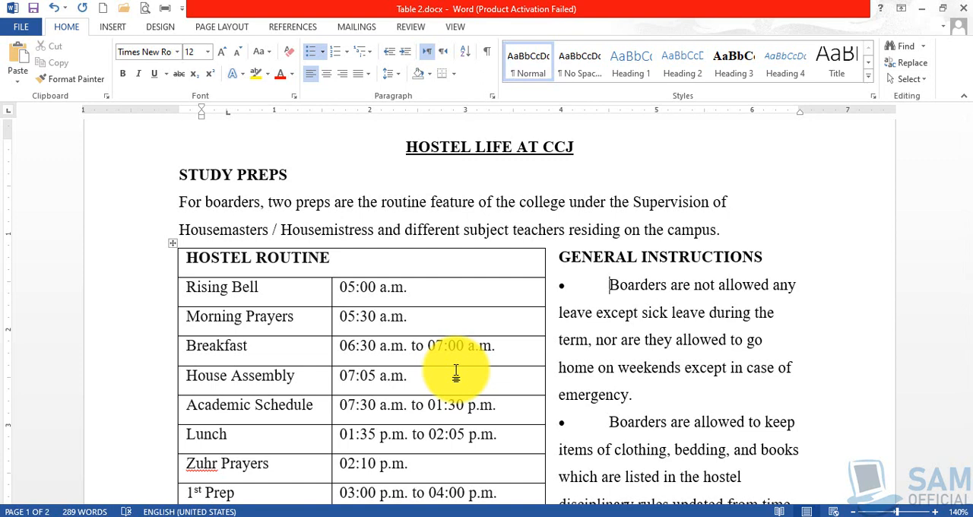
left_click(174, 242)
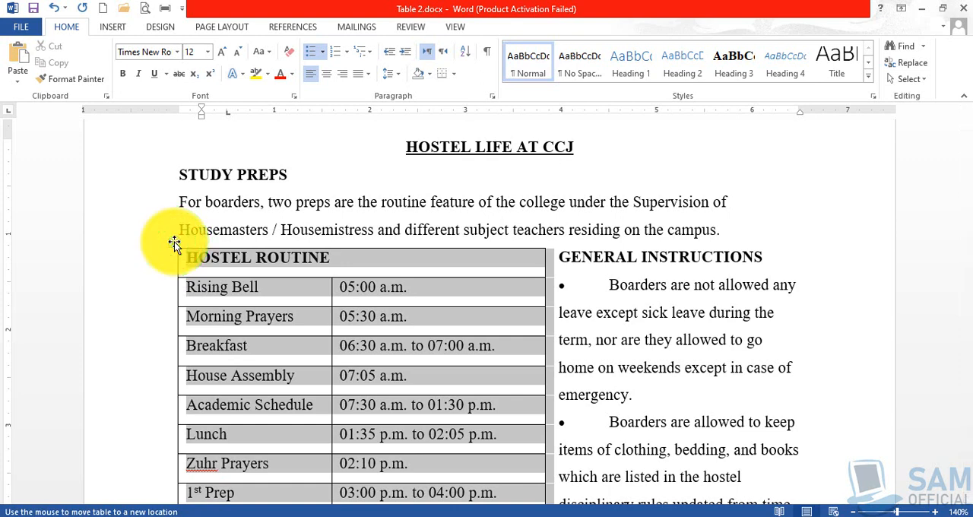
left_click_drag(174, 242, 423, 238)
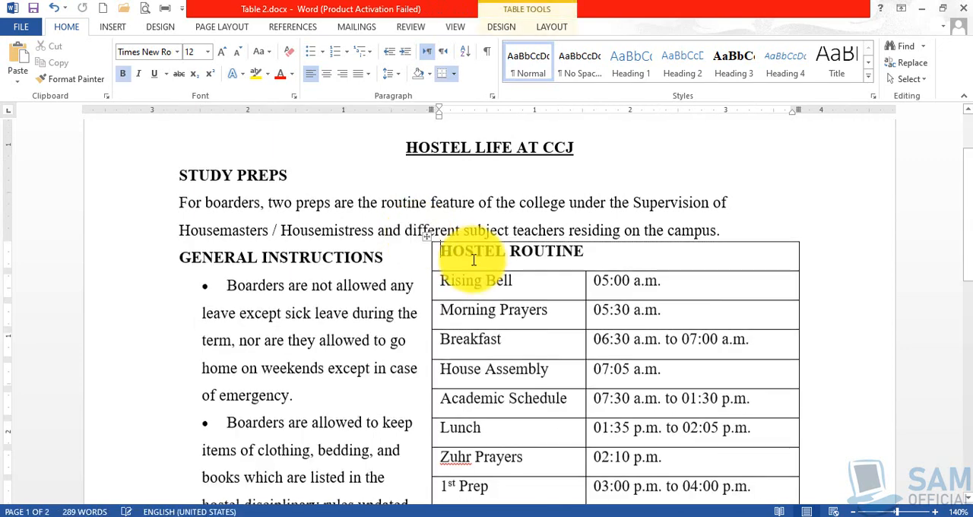
- Reposition the Hostel Routine table in the middle of the page, level with the Study Preps heading, with text wrapping on both sides
scroll(395, 310, "down", 3)
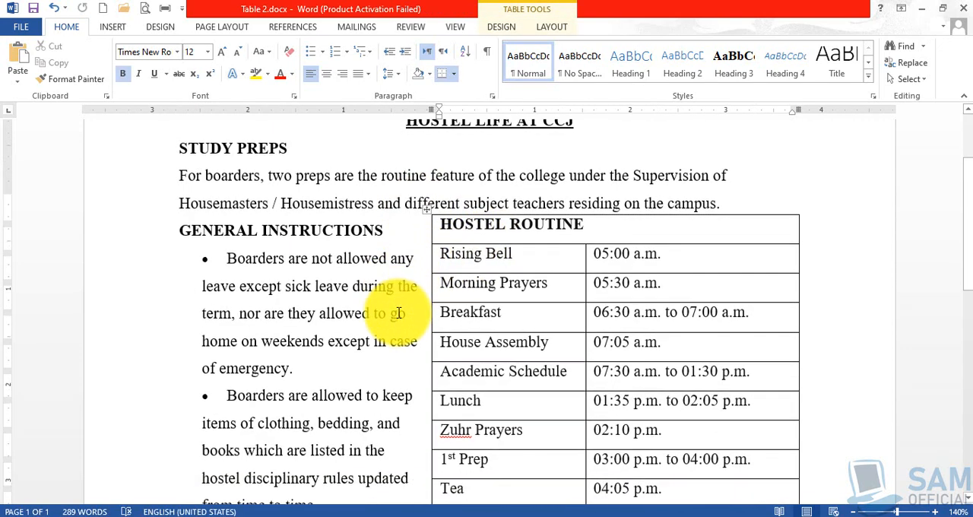
scroll(286, 307, "down", 2)
scroll(278, 297, "up", 6)
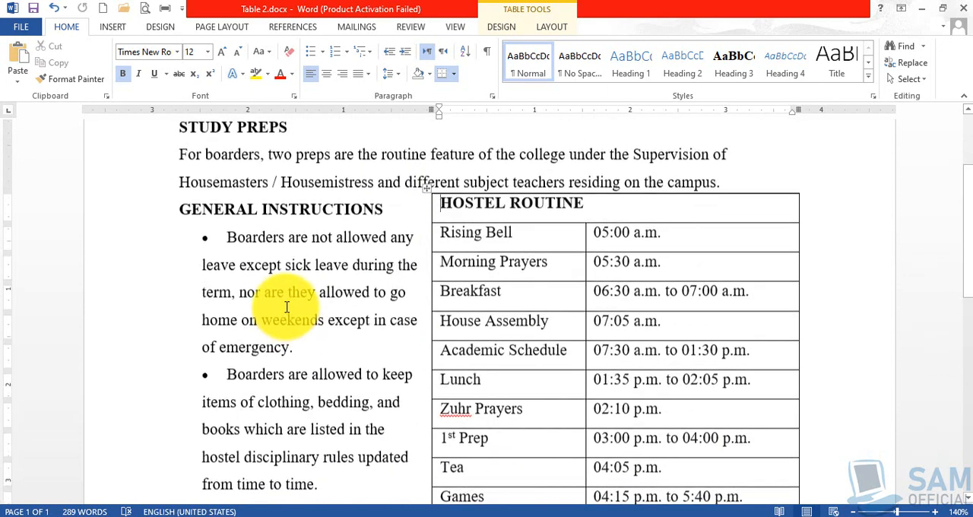
scroll(238, 311, "down", 3)
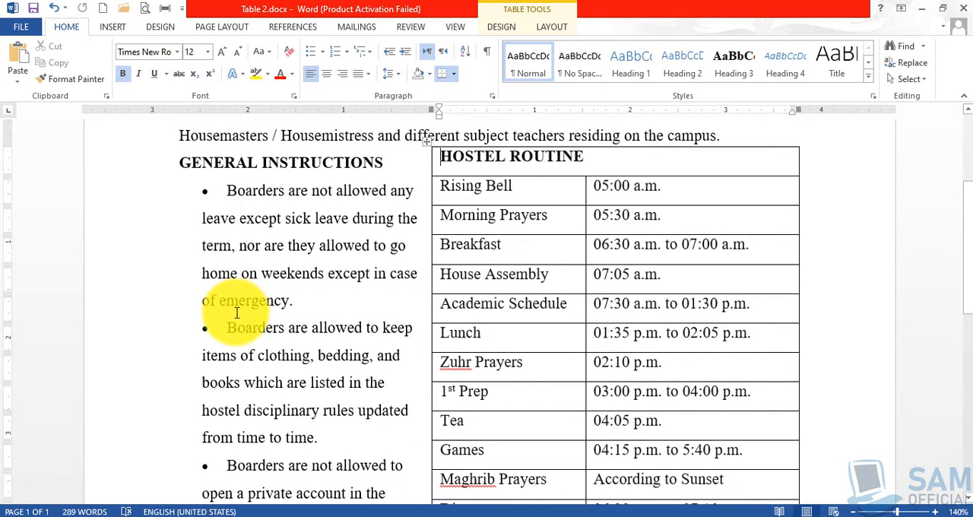
scroll(261, 350, "up", 2)
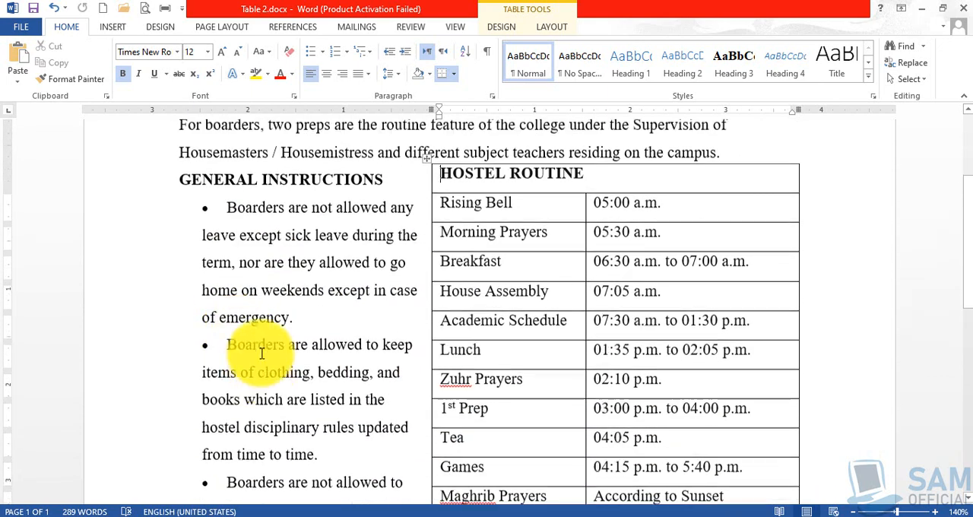
left_click_drag(427, 236, 391, 194)
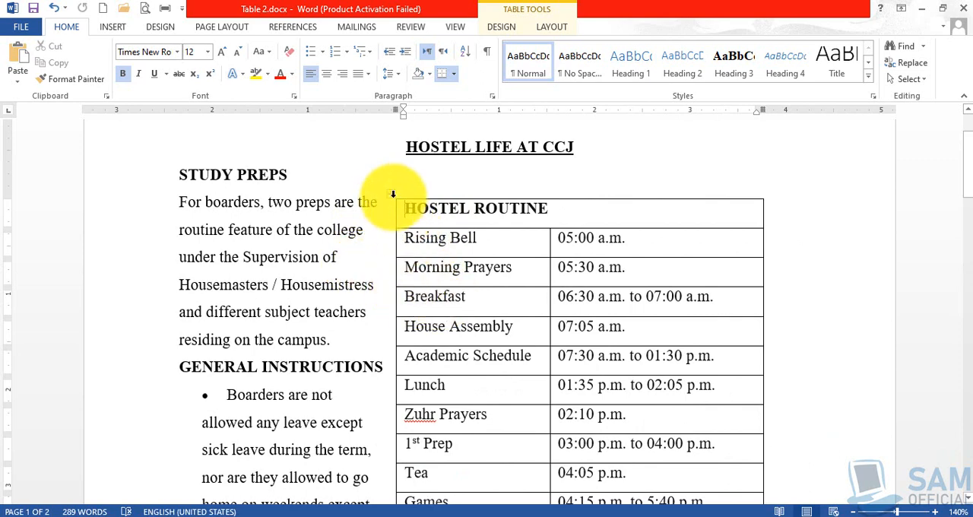
left_click_drag(389, 193, 311, 192)
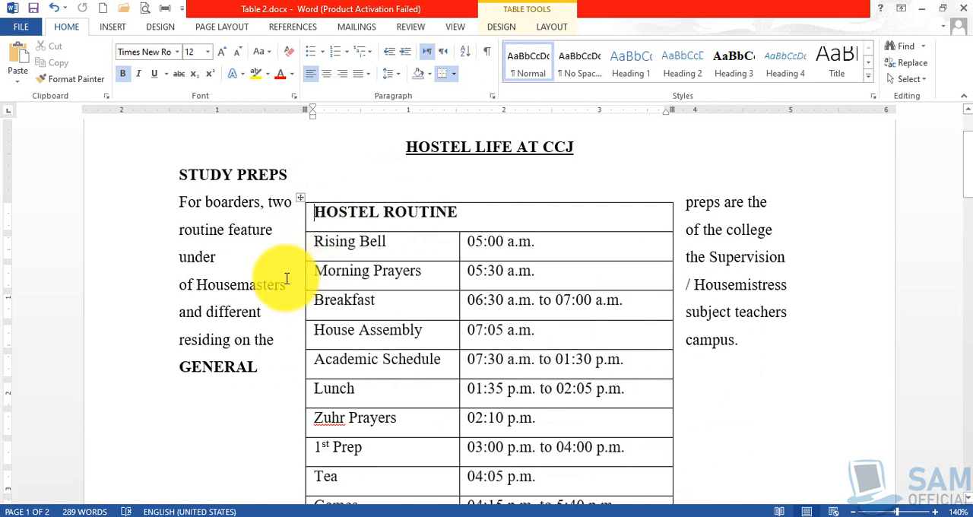
left_click_drag(300, 197, 304, 159)
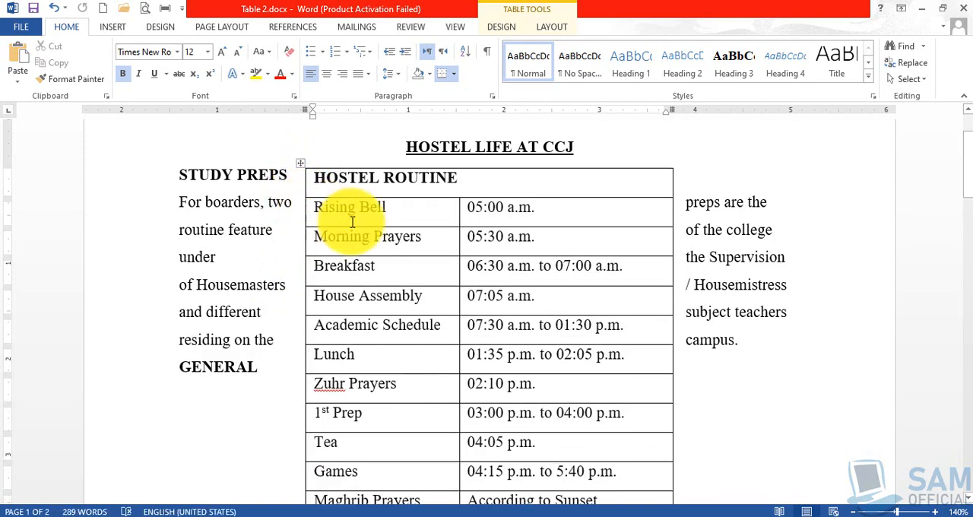
- Check the text flow below the centred table and undo the table moves back to its position at the left margin
scroll(428, 304, "down", 10)
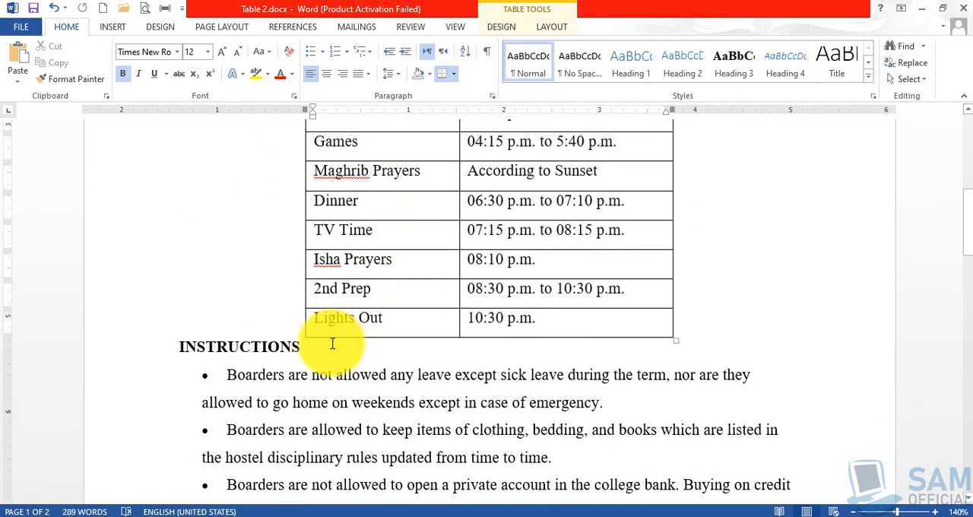
scroll(331, 342, "up", 8)
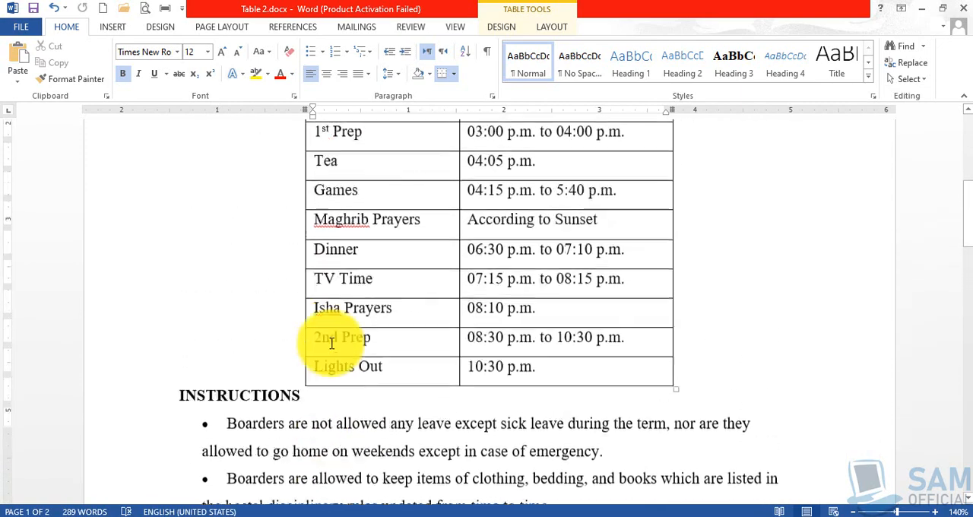
scroll(331, 343, "up", 5)
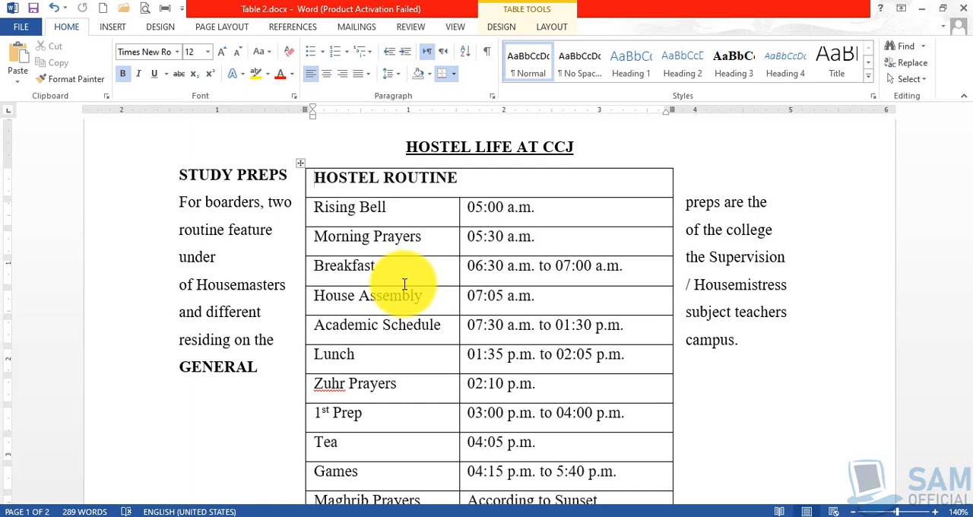
key("ctrl+z")
key("ctrl+z")
key("ctrl+z")
key("ctrl+z")
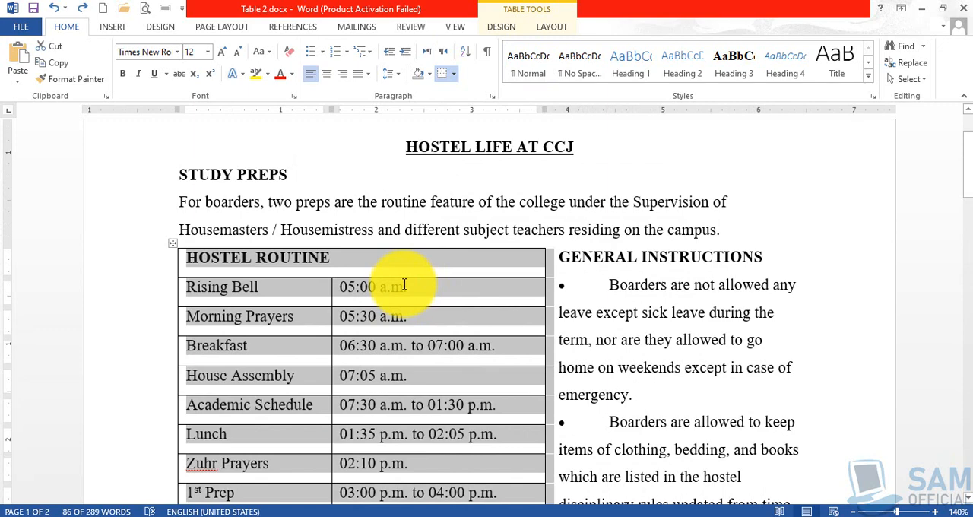
- Insert three blank lines after the General Instructions bullet about private accounts and buying on credit
left_click(597, 312)
scroll(586, 313, "down", 2)
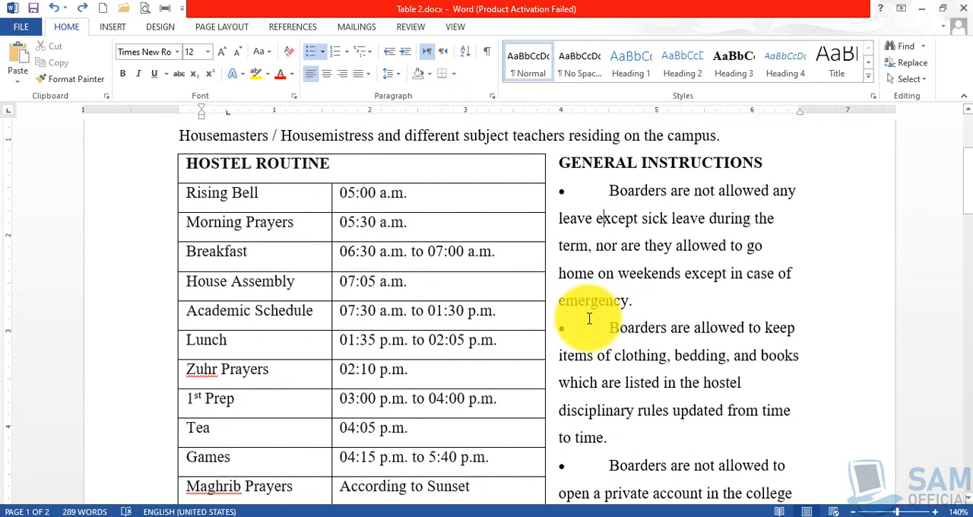
scroll(589, 319, "down", 4)
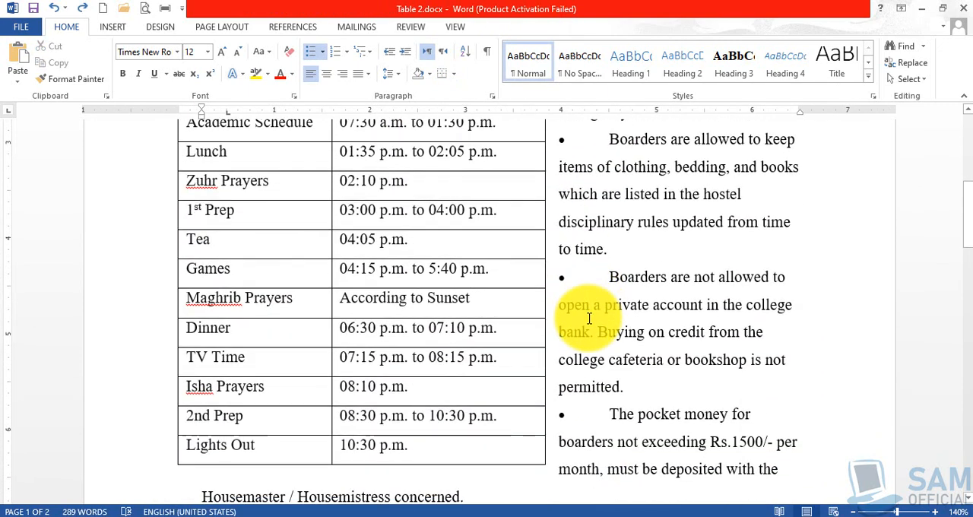
scroll(608, 313, "down", 2)
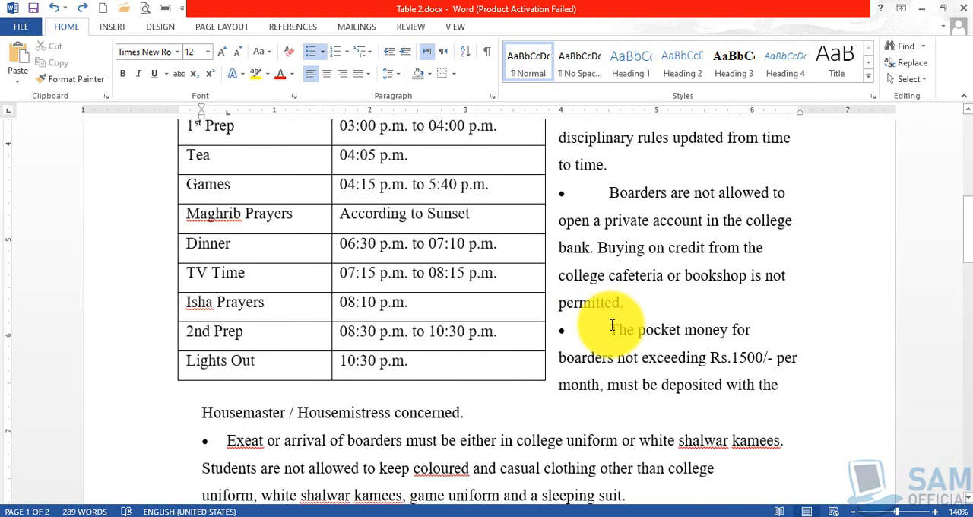
left_click(643, 295)
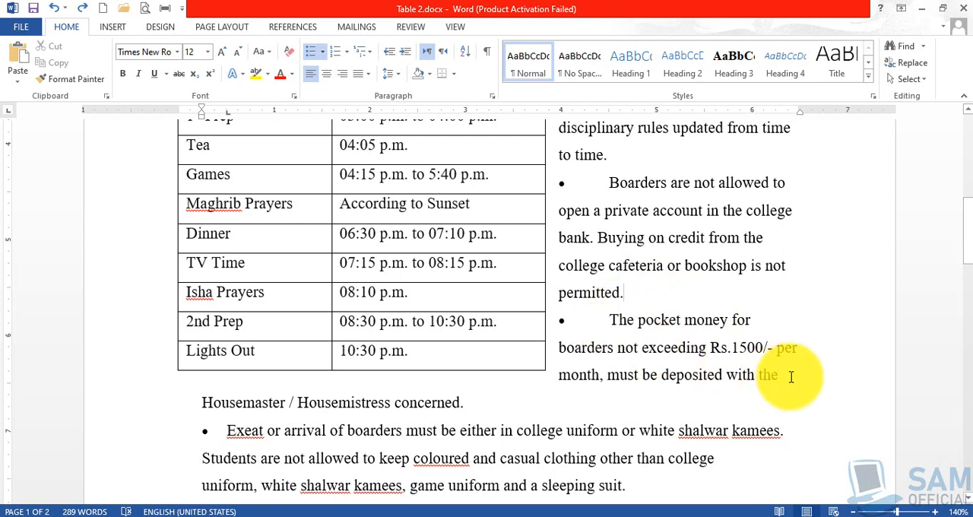
left_click(645, 296)
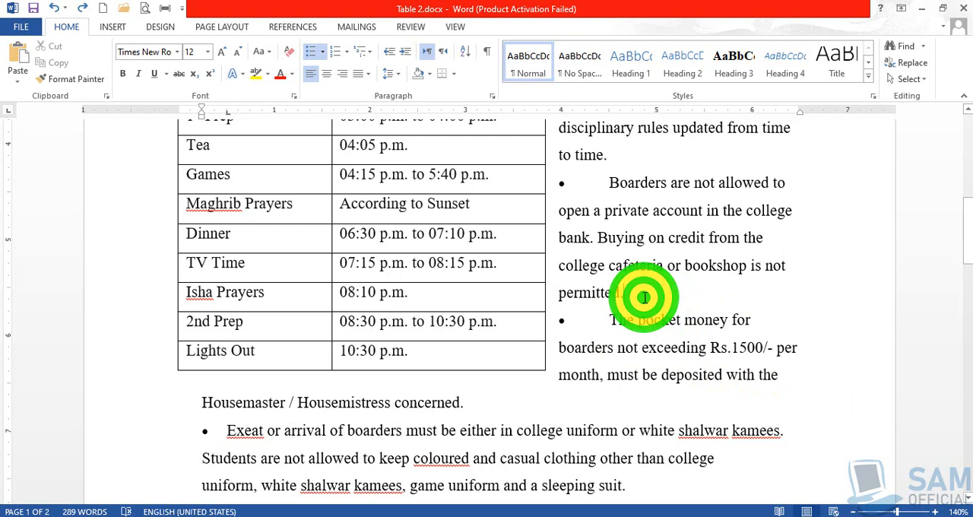
key("Return")
key("Return")
key("Return")
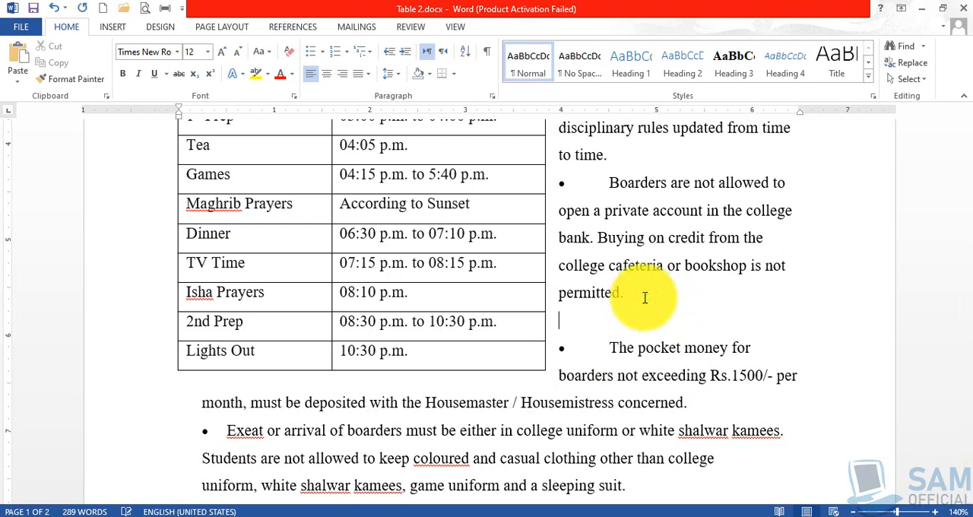
key("Return")
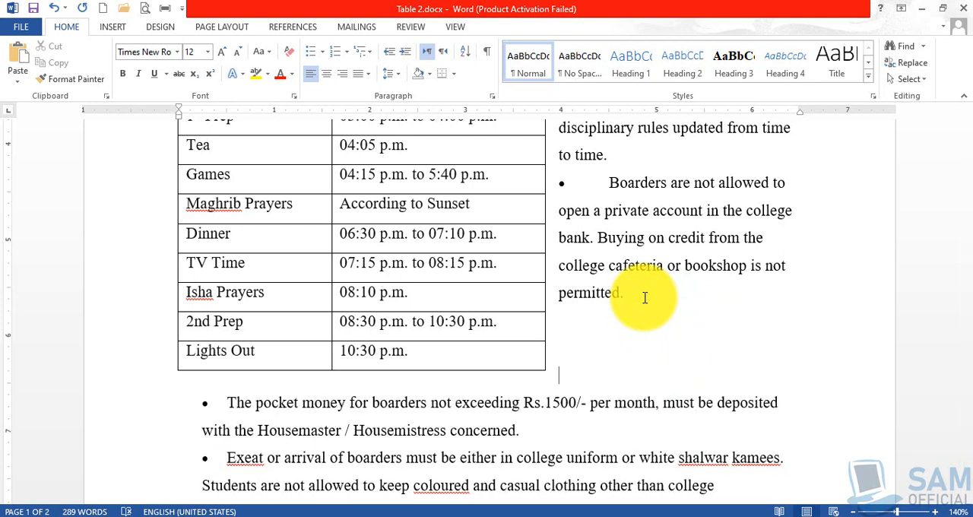
- Remove the blank lines added before the pocket money bullet
scroll(234, 413, "up", 6)
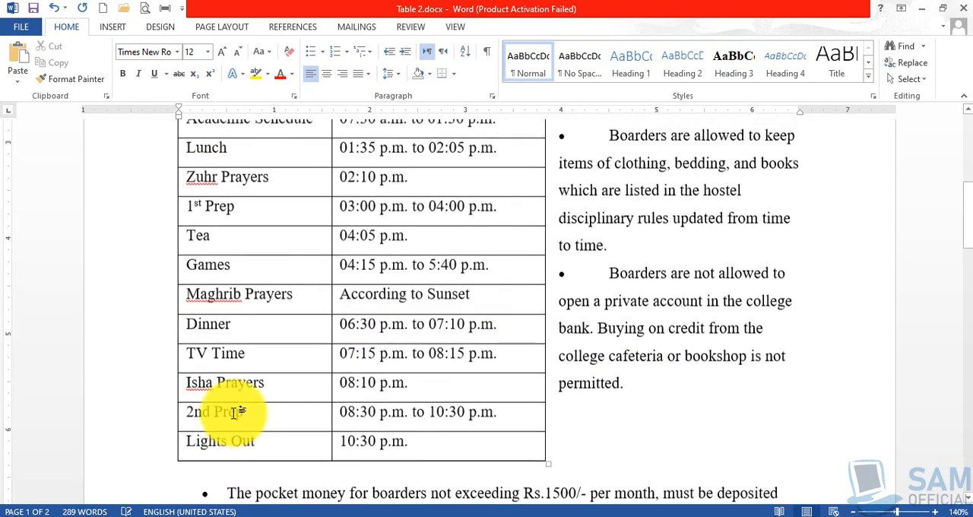
scroll(592, 399, "down", 2)
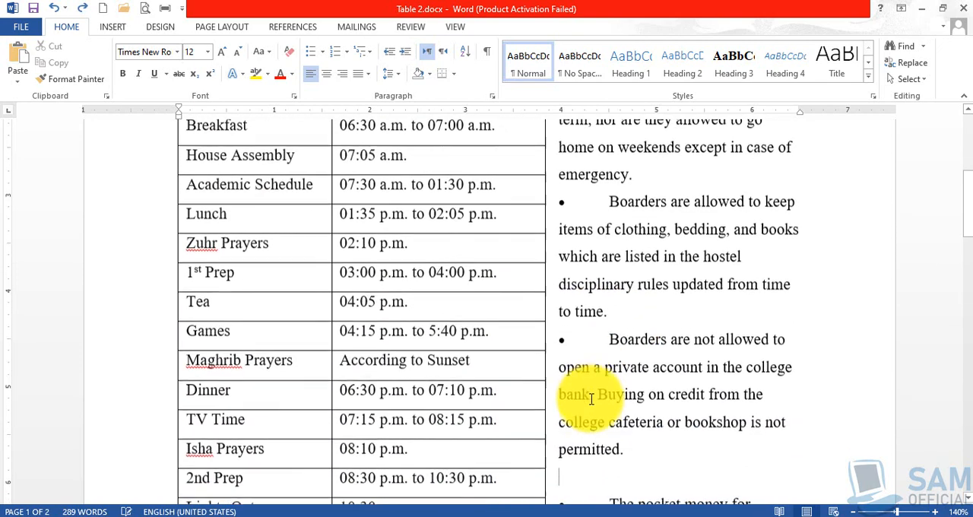
key("BackSpace")
scroll(591, 399, "up", 6)
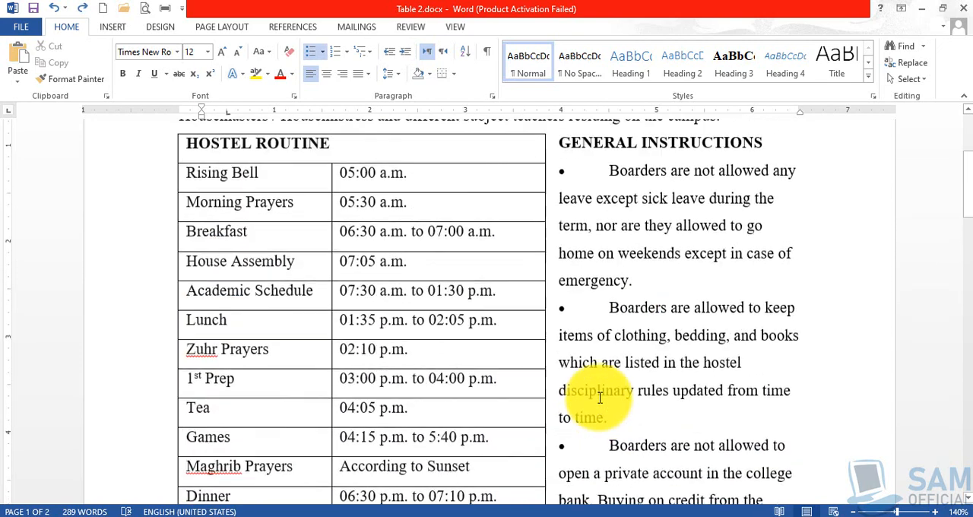
- Set single line spacing for all the General Instructions bullets, from the first one through the complaint bullet
left_click(606, 289)
scroll(652, 333, "down", 10)
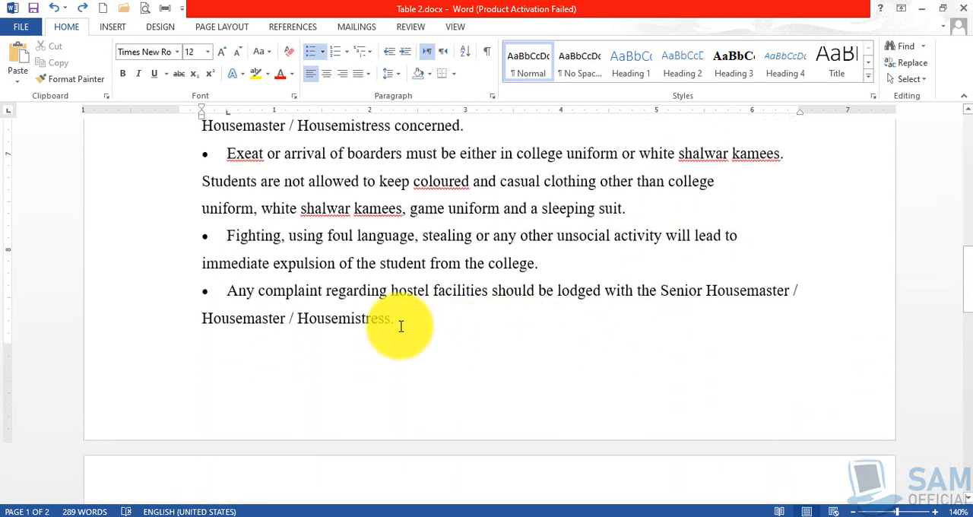
left_click(397, 327, "shift")
key("ctrl+1")
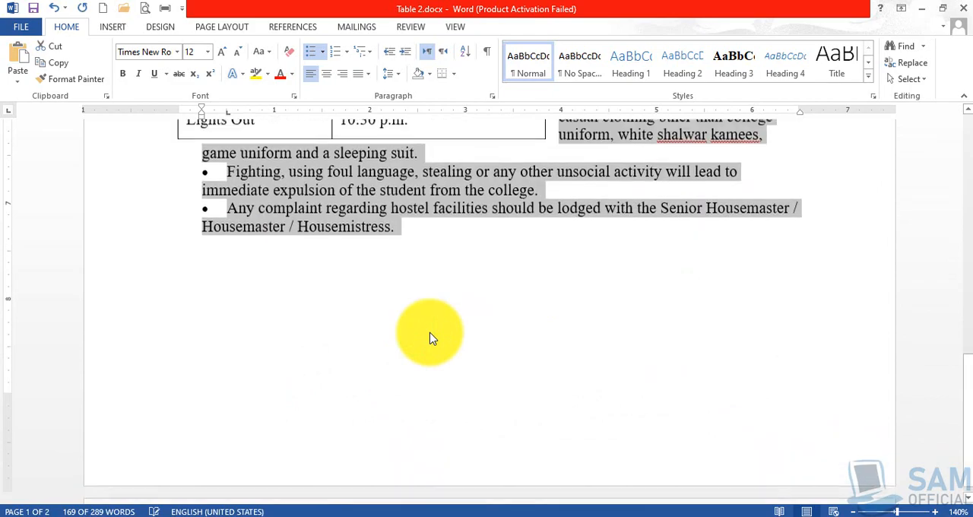
left_click(486, 335)
scroll(514, 367, "up", 10)
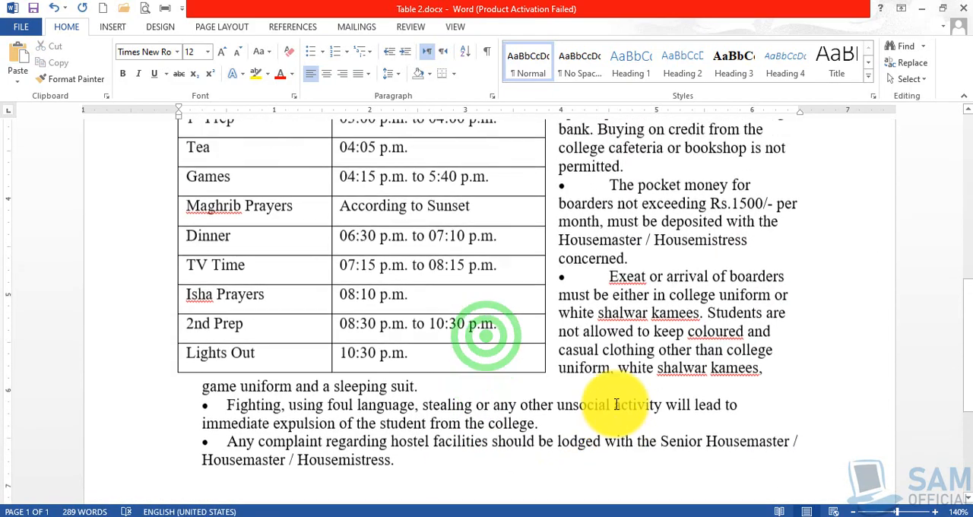
scroll(616, 403, "up", 1)
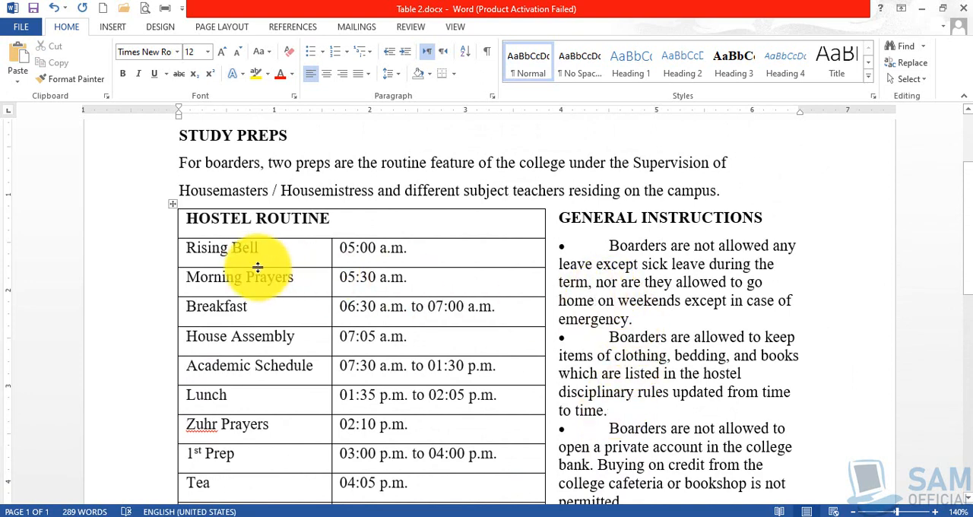
left_click(638, 317)
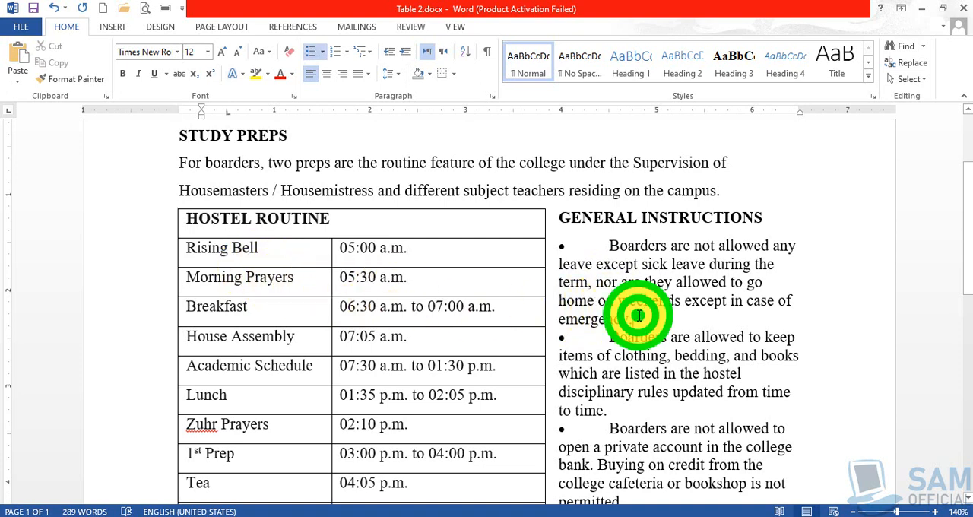